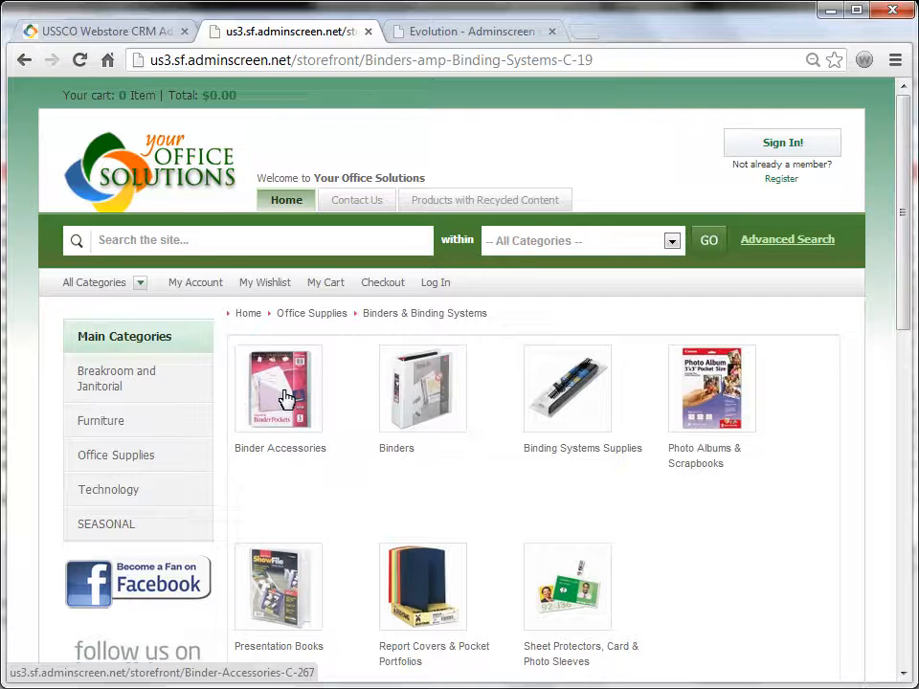
Step: Move from the storefront's binder categories to the Evolution admin site and open the product manager's category management
left_click(285, 397)
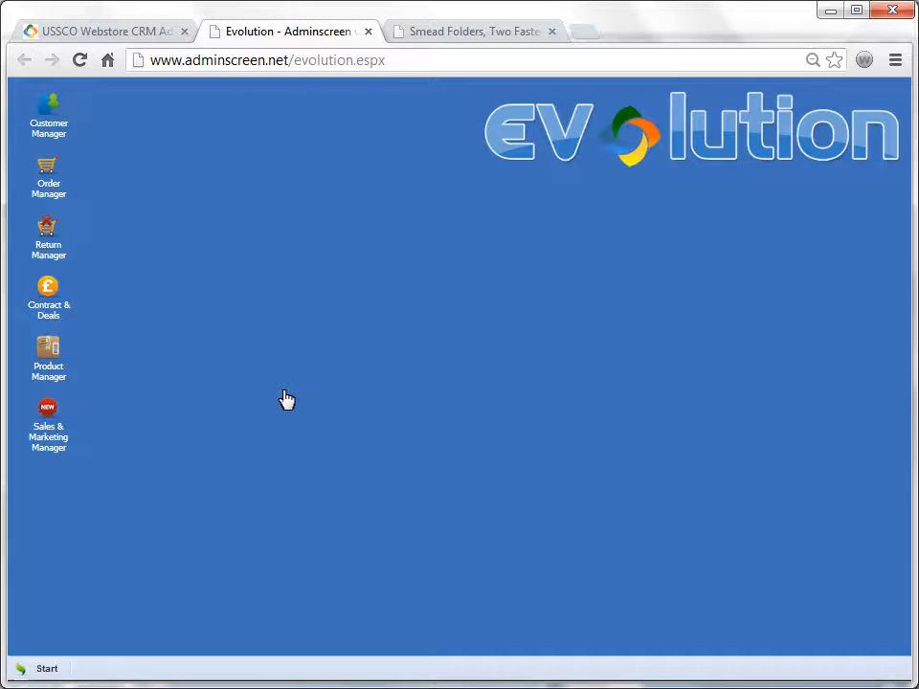
left_click(53, 368)
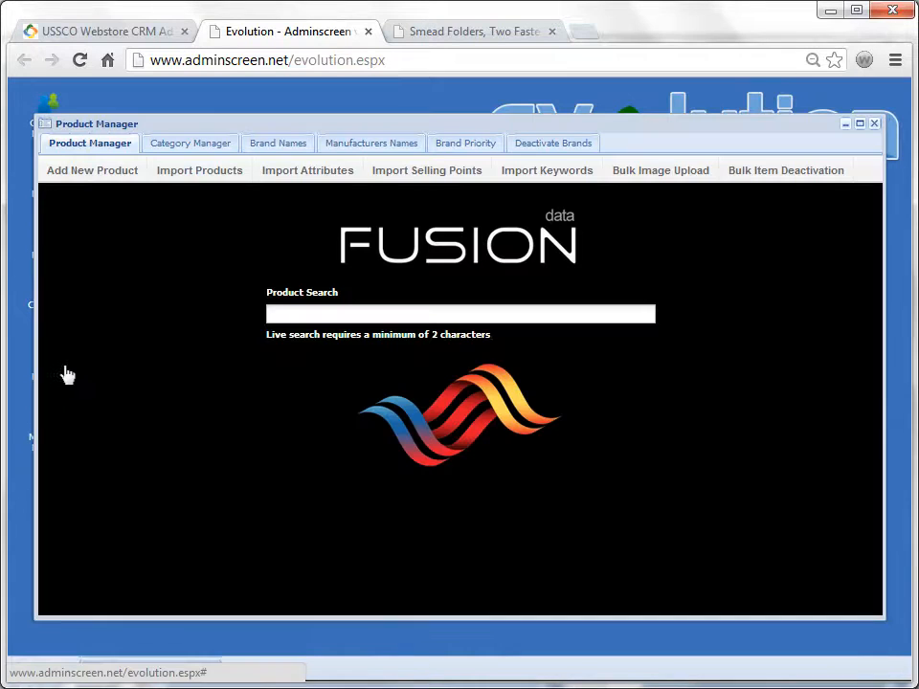
left_click(218, 151)
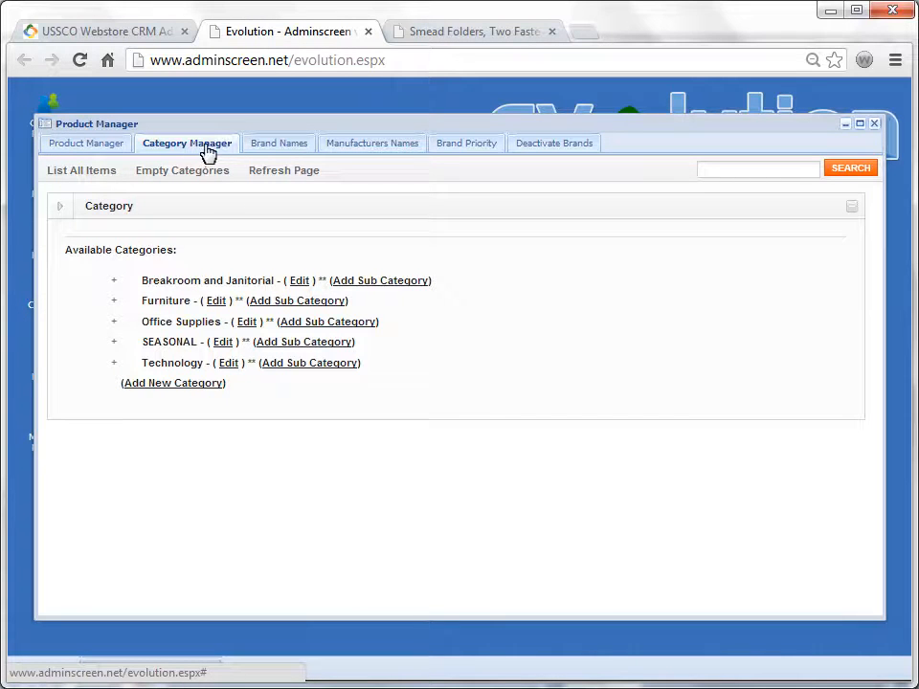
Step: Look up the category ID of Maintenance Tools under Breakroom and Janitorial, Facility Maintenance, and return to the category list
left_click(113, 283)
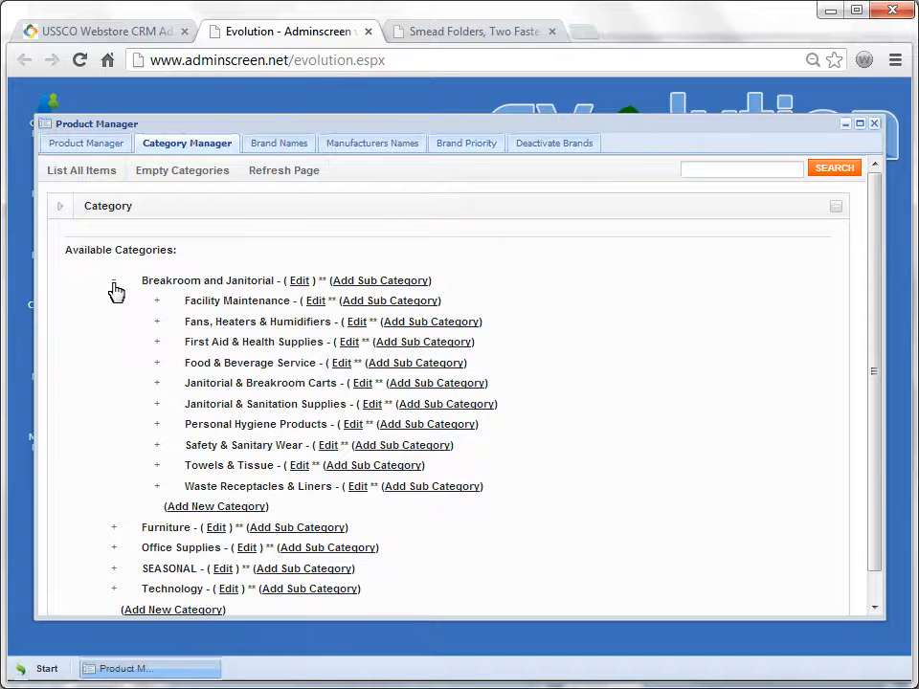
left_click(159, 302)
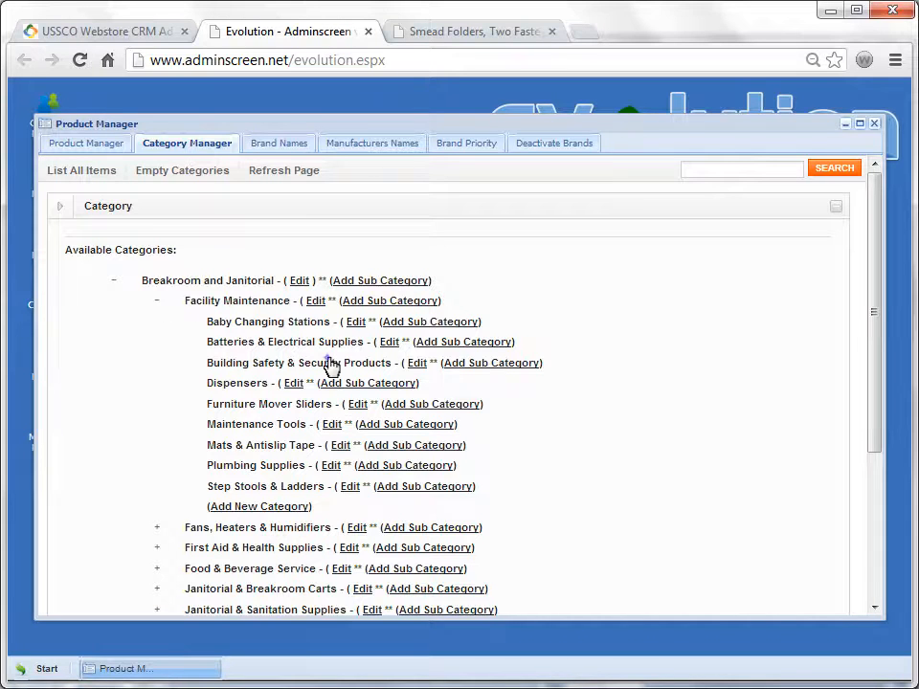
left_click(331, 424)
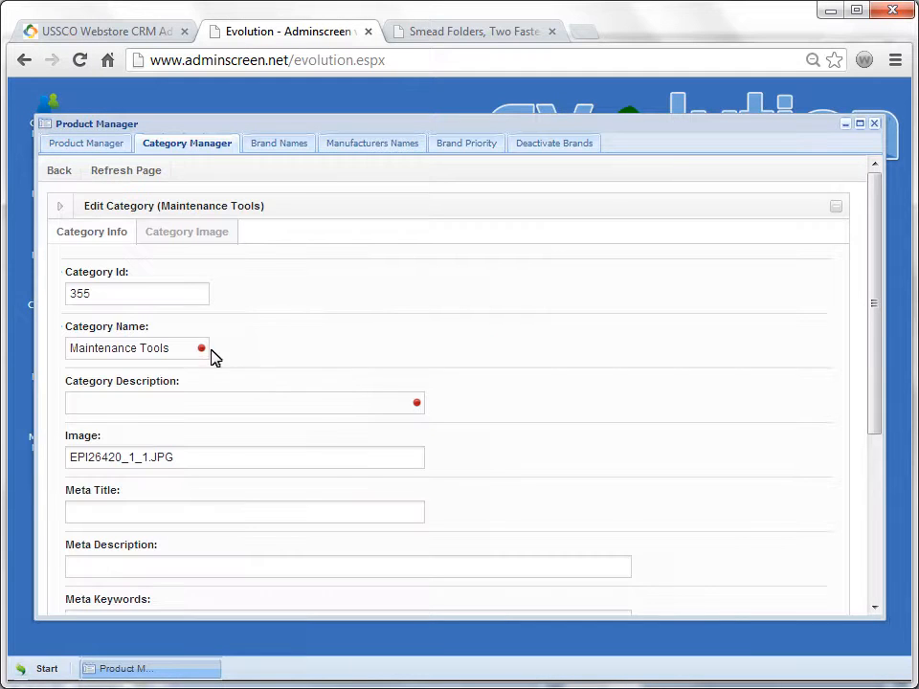
double_click(122, 303)
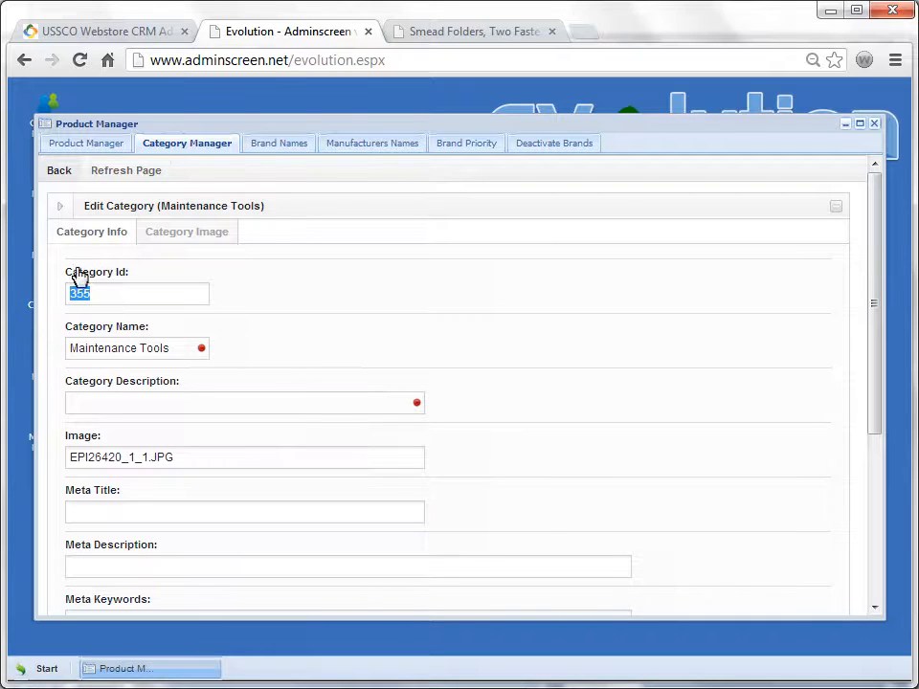
left_click(61, 174)
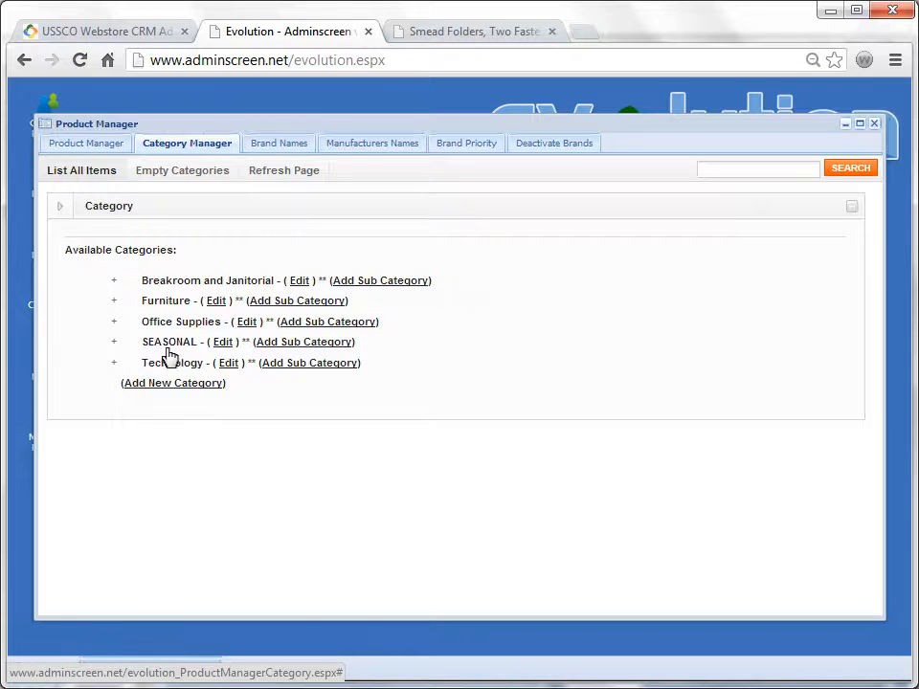
Step: Start a new top-level category named Coffee & Tea Lovers with the description "Coffee & Tea Loves Unique Items"
left_click(171, 388)
left_click(94, 274)
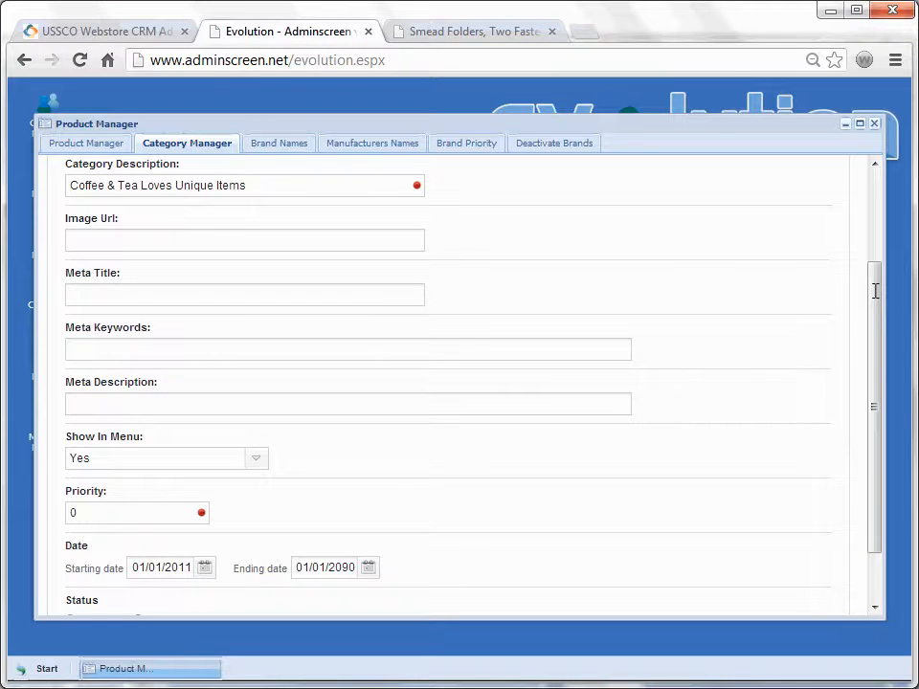
left_click(82, 288)
scroll(878, 413, "down", 2)
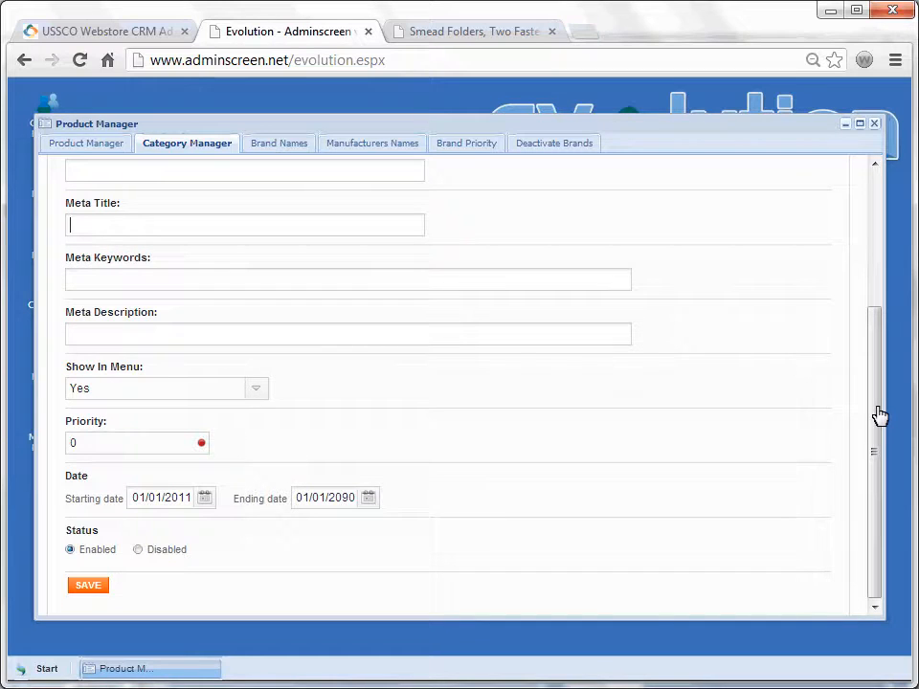
Step: Try setting the new category's Show In Menu option to No, and restore it to Yes
left_click(252, 393)
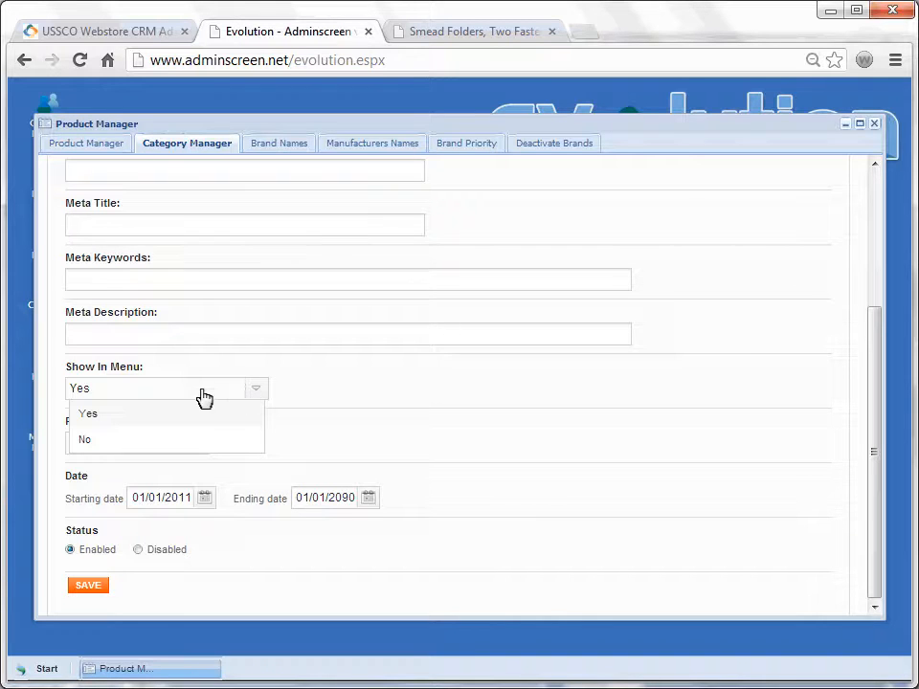
left_click(102, 445)
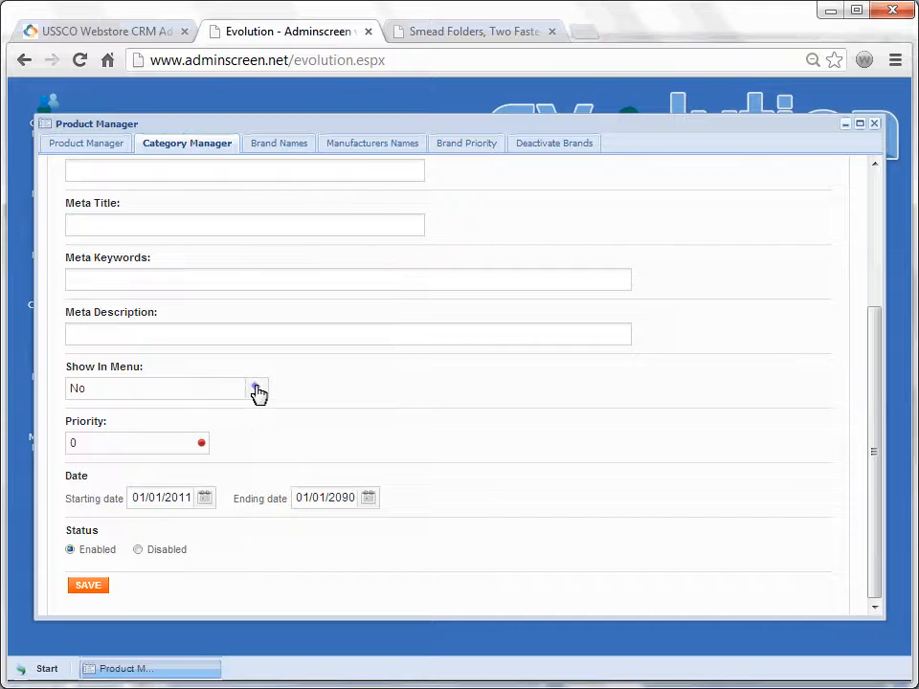
left_click(257, 390)
left_click(102, 422)
Step: Set the new category's priority to 1 and save the category
double_click(95, 442)
type("1")
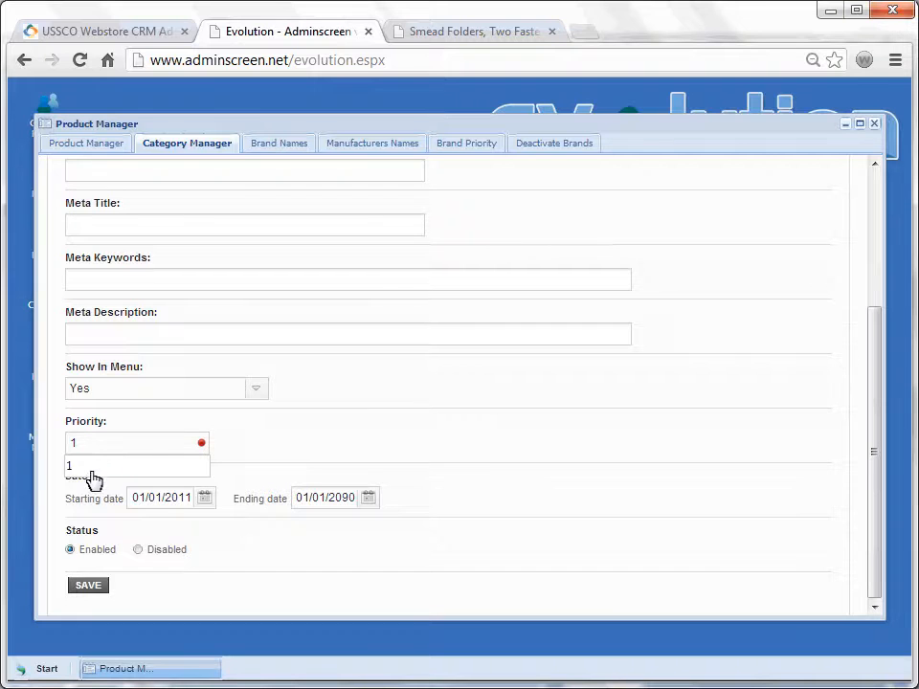
left_click(88, 586)
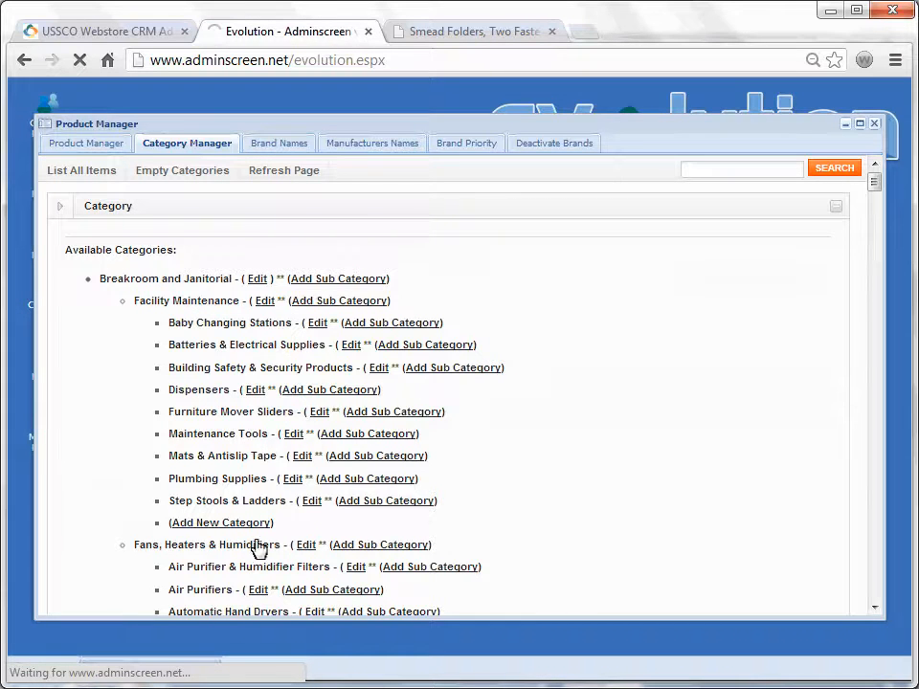
Step: Add a subcategory named Coffee with the description Coffee under Coffee & Tea Lovers and save it
left_click(342, 301)
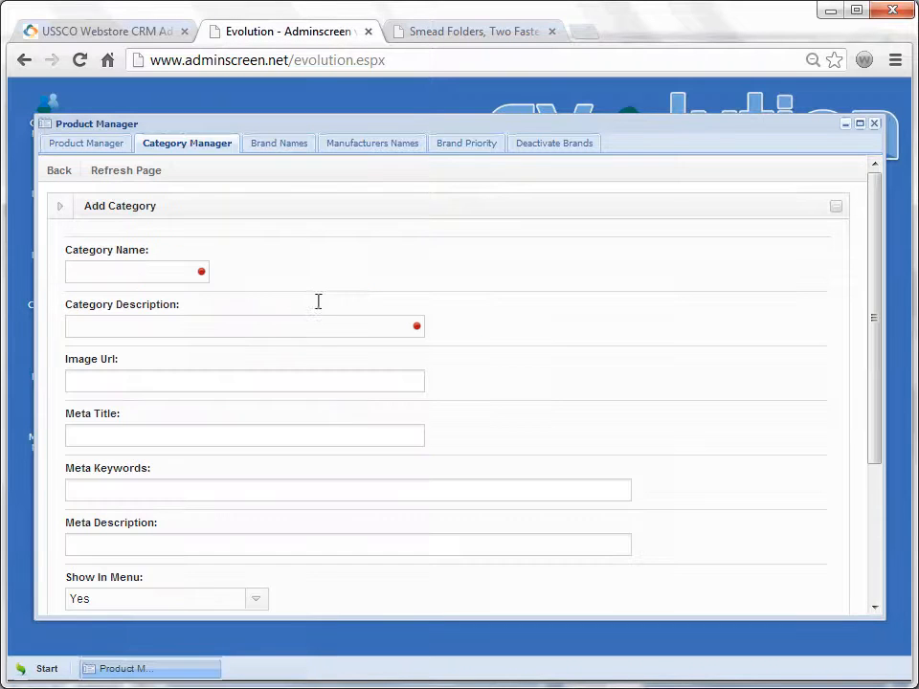
left_click(134, 278)
scroll(82, 590, "down", 3)
left_click(85, 587)
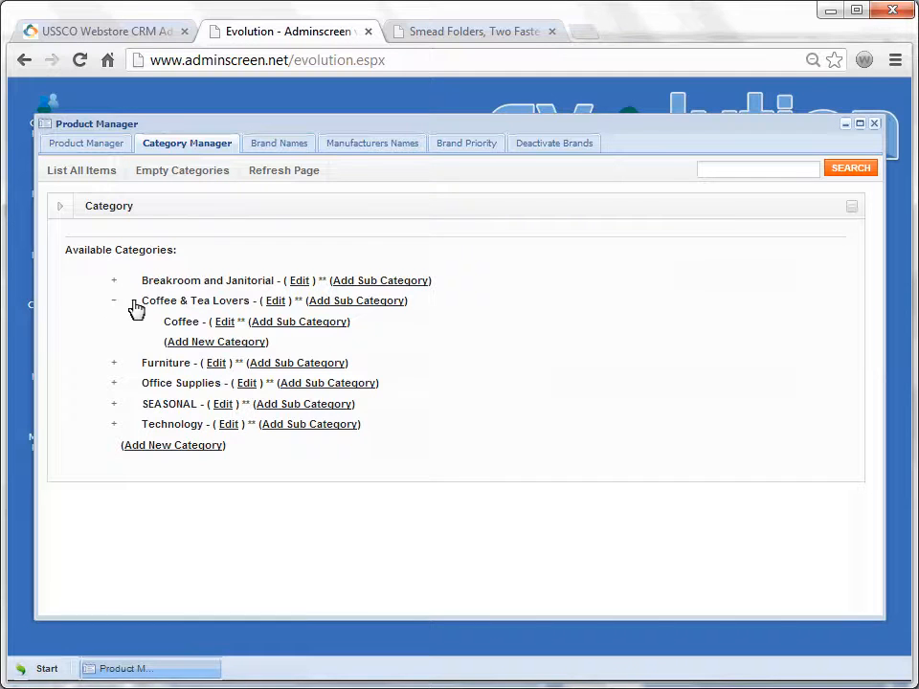
Step: Add a second subcategory named Coffee Makers under Coffee & Tea Lovers
left_click(188, 342)
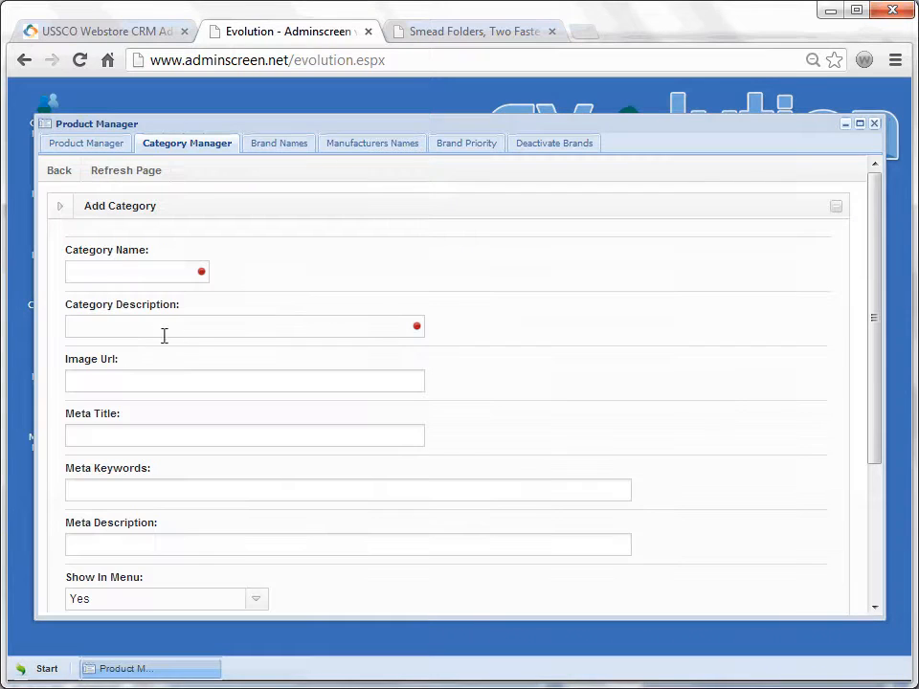
left_click(97, 275)
key("alt+Left")
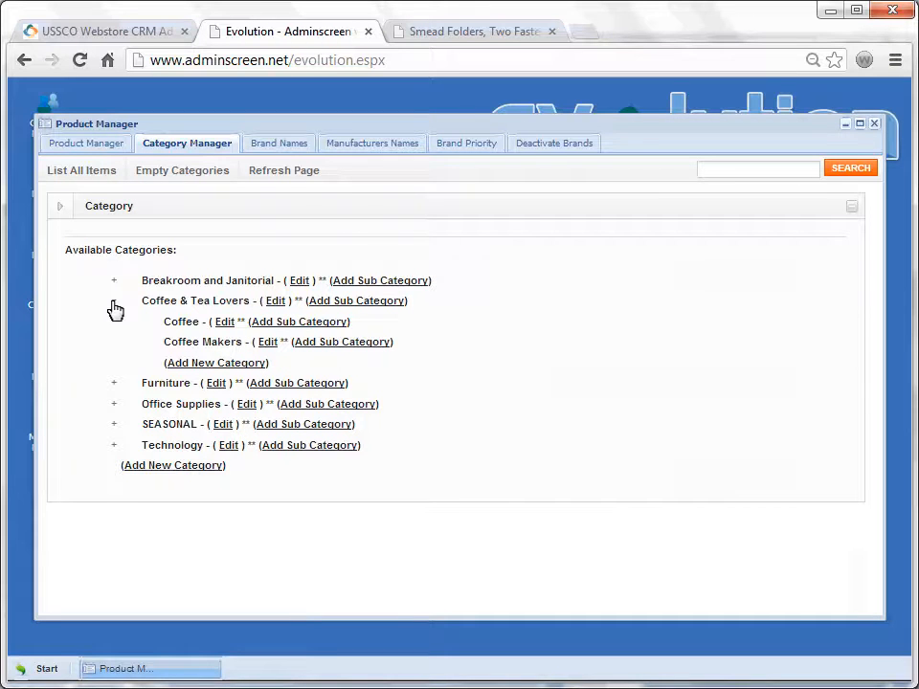
Step: Look up the category ID of the Coffee subcategory and return to the category list
left_click(223, 323)
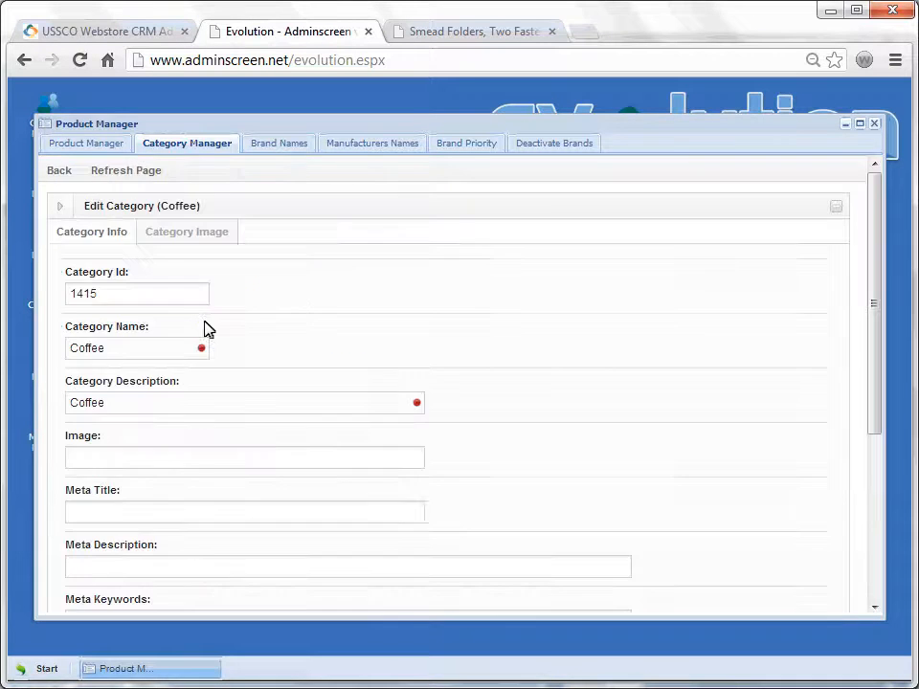
double_click(113, 299)
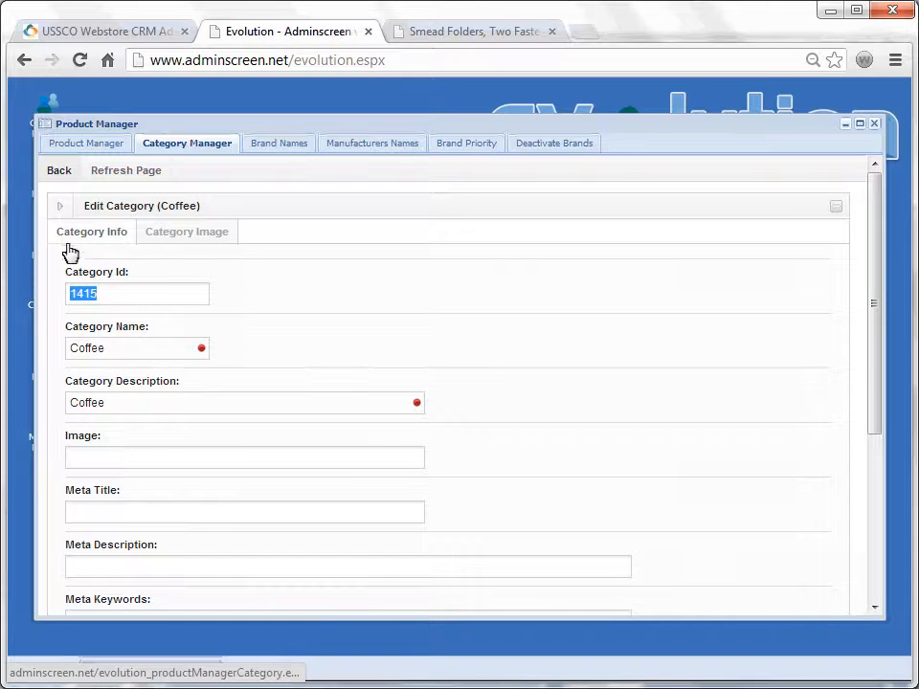
left_click(60, 175)
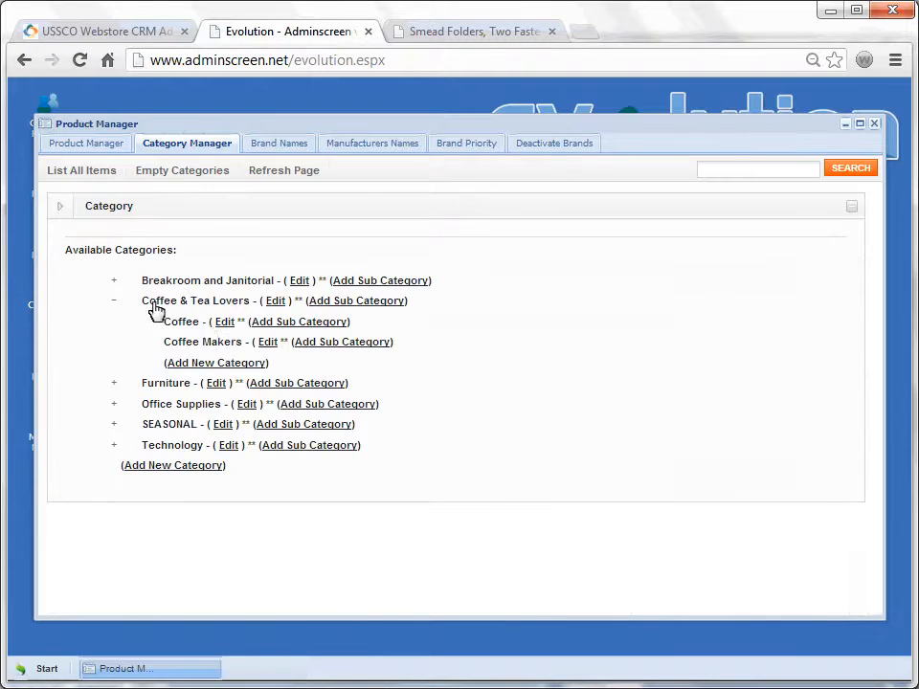
Step: Add a third subcategory named Tea under Coffee & Tea Lovers and save it
left_click(222, 363)
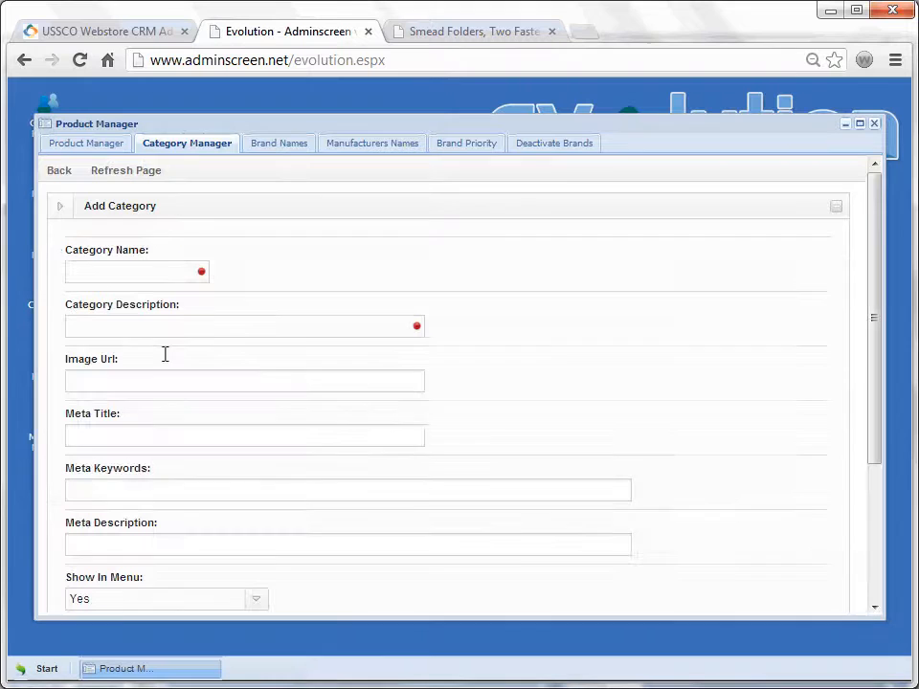
left_click(109, 273)
scroll(80, 594, "down", 3)
left_click(84, 586)
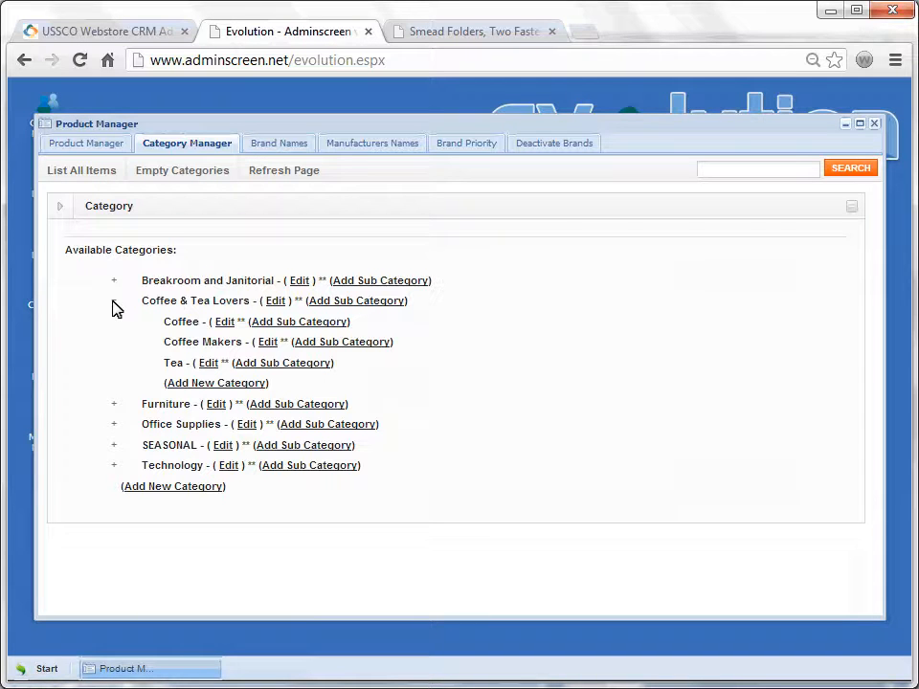
Step: Switch to the storefront, go to its home page and view the Coffee & Tea Lovers category
left_click(474, 32)
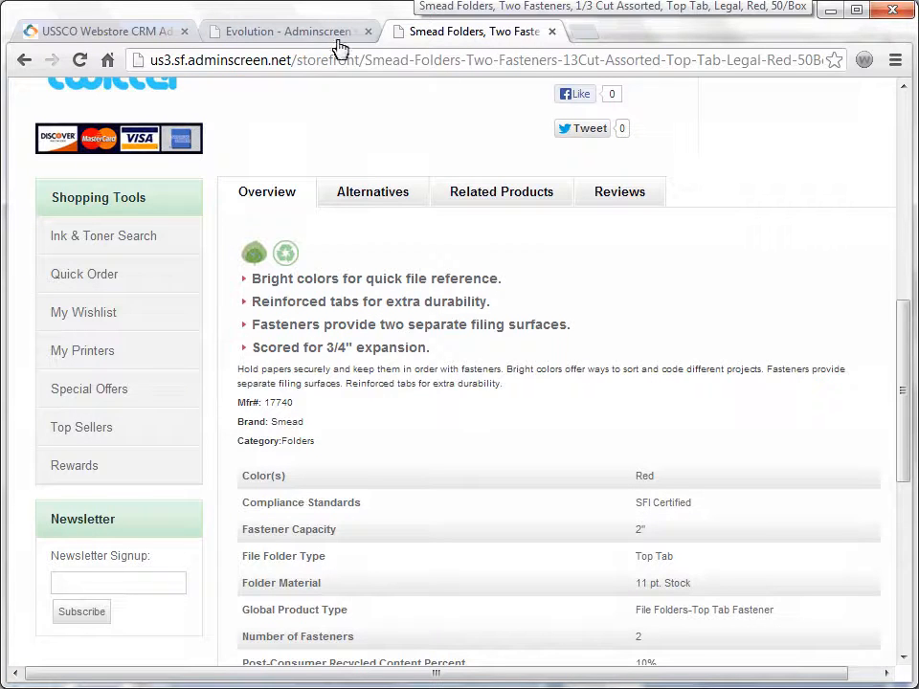
left_click(183, 163)
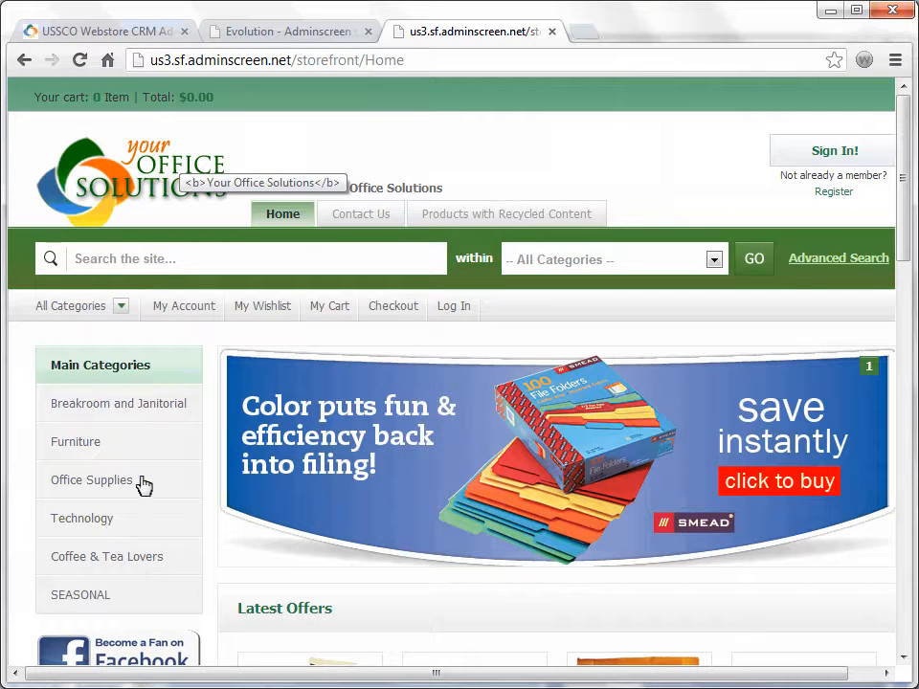
left_click(142, 568)
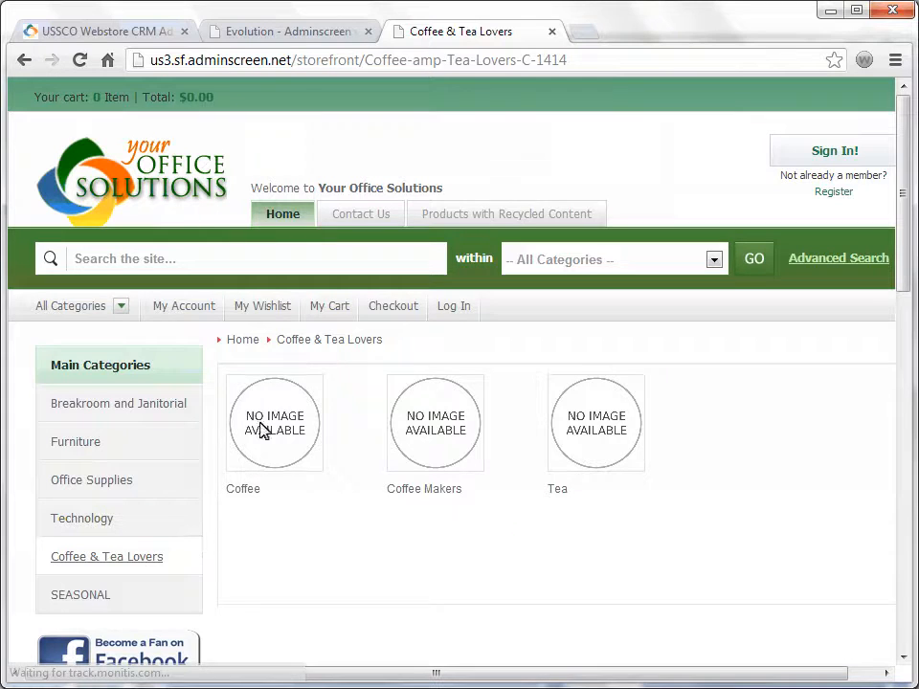
Step: Switch back to the Evolution admin site and view the image settings of the Coffee subcategory
left_click(301, 37)
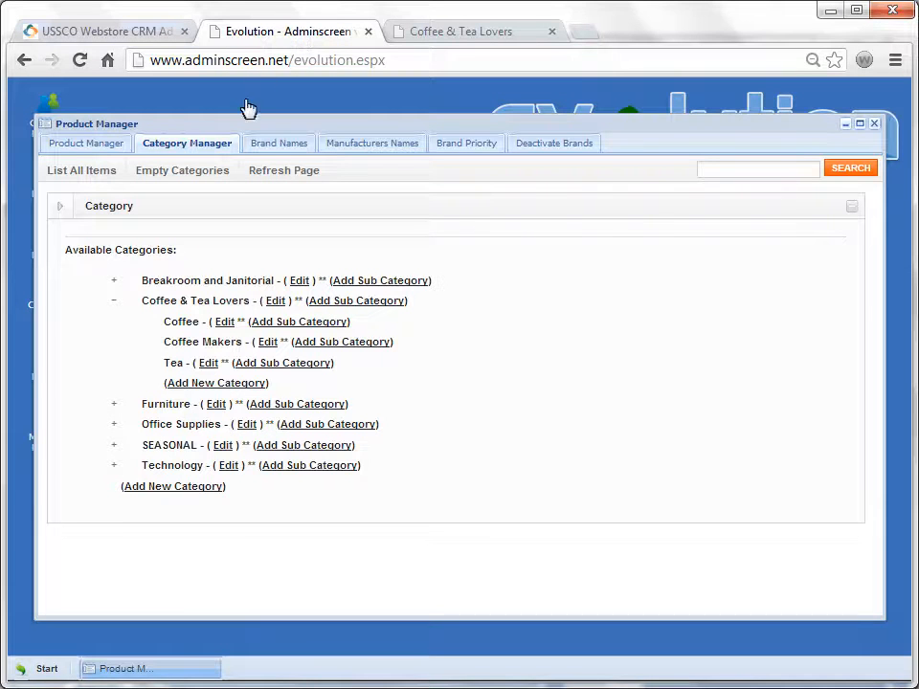
left_click(226, 323)
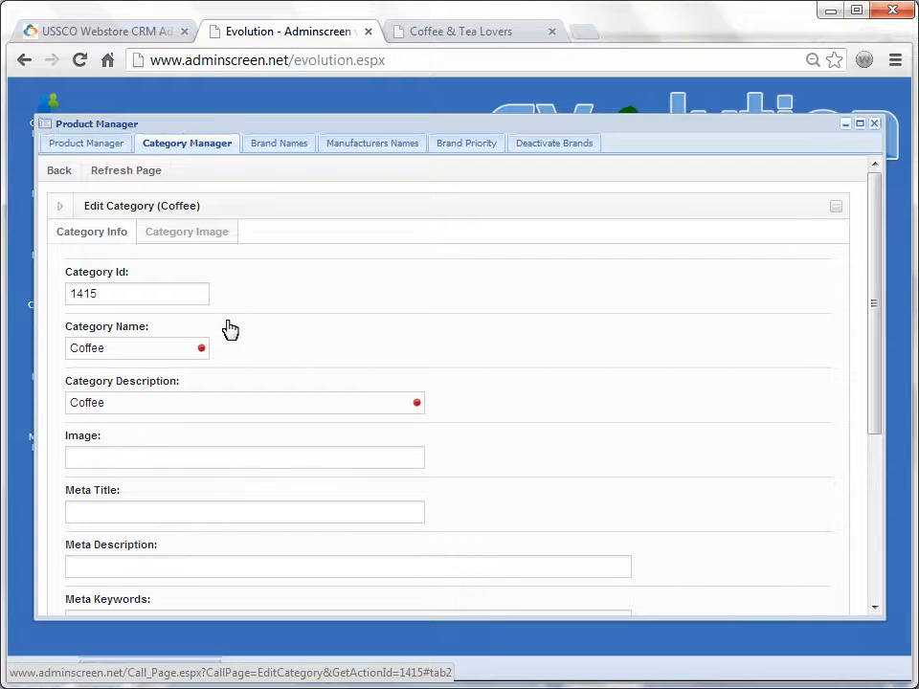
left_click(188, 238)
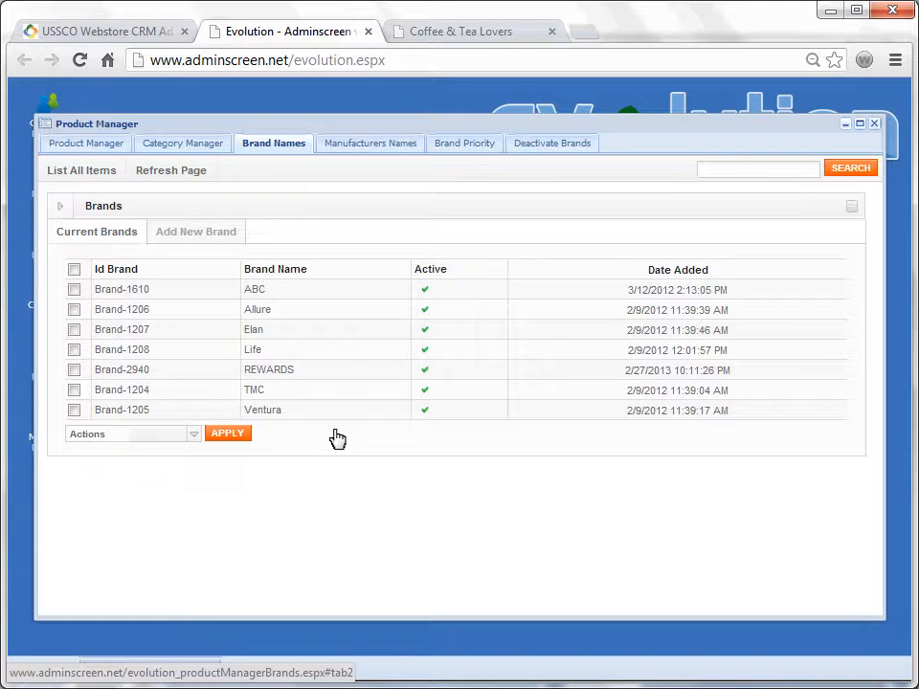
Step: Add a new brand named Coffee House
left_click(201, 232)
left_click(166, 293)
type("Coffee House")
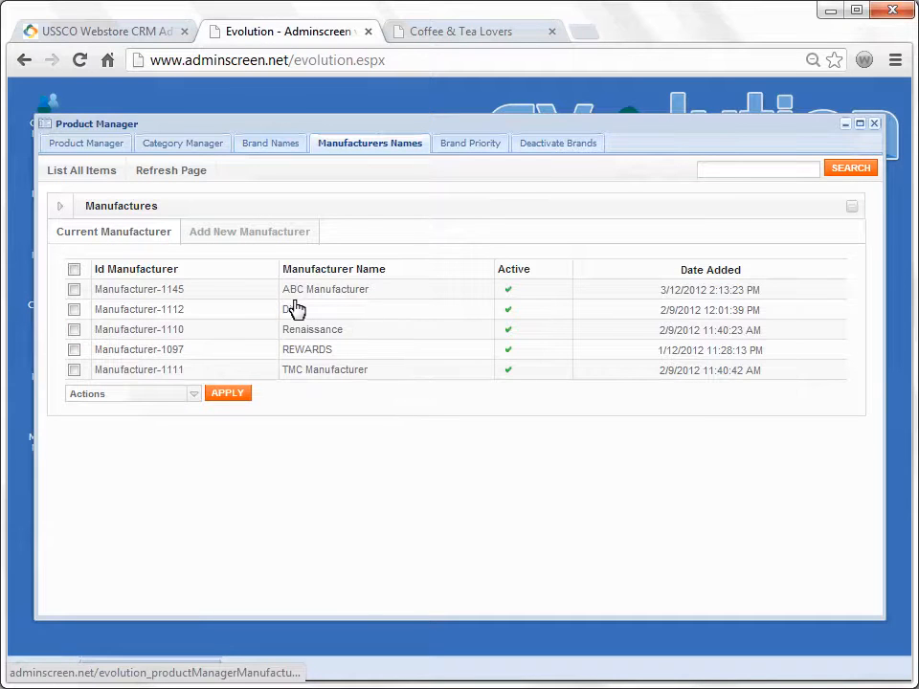
Step: Add a new manufacturer named "Beverages, Inc." with its status left as Enabled
left_click(247, 236)
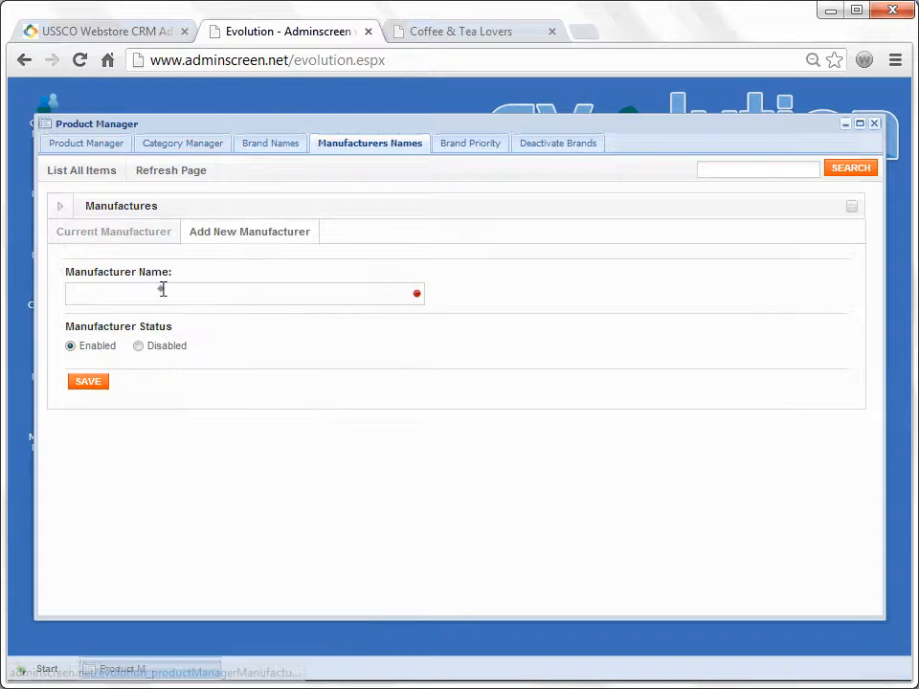
left_click(163, 296)
type("Beverages, Inc.")
key("Return")
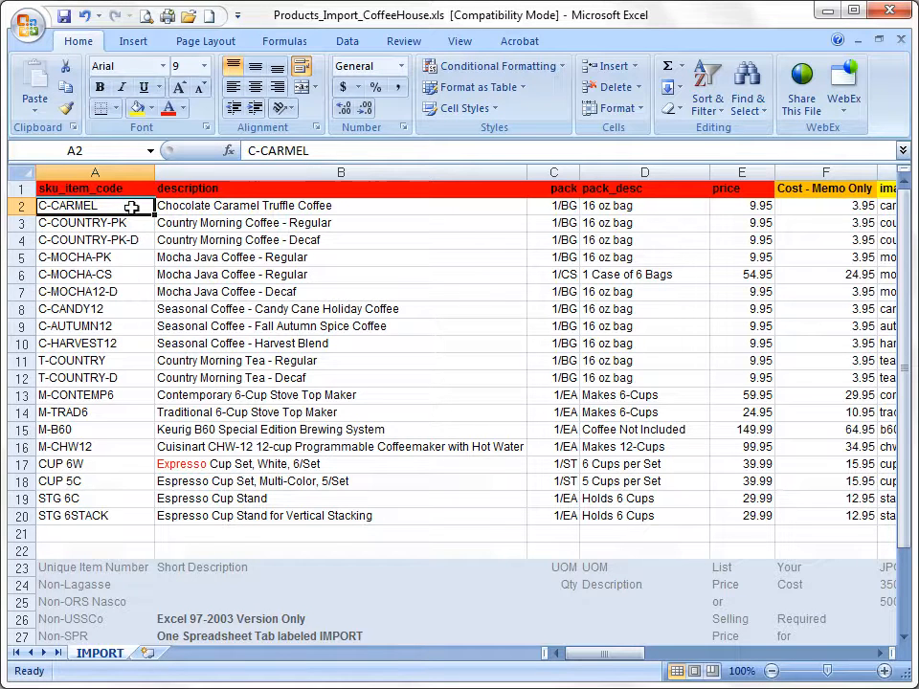
Step: Examine the item codes and descriptions in the sku_item_code and description columns of Products_Import_CoffeeHouse.xls in Excel
key("ctrl+shift+Down")
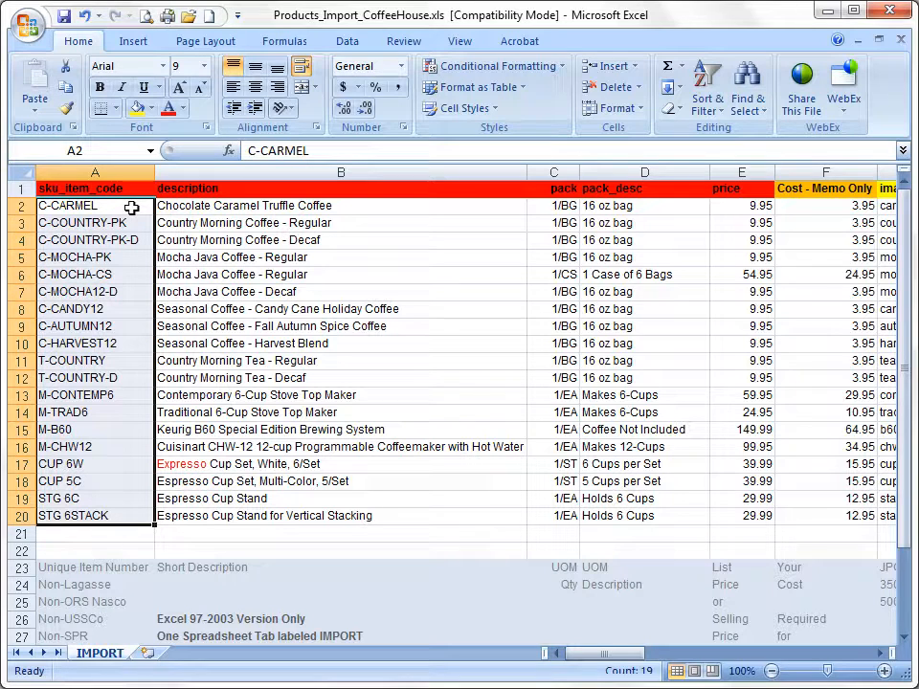
left_click(266, 206)
key("ctrl+shift+Down")
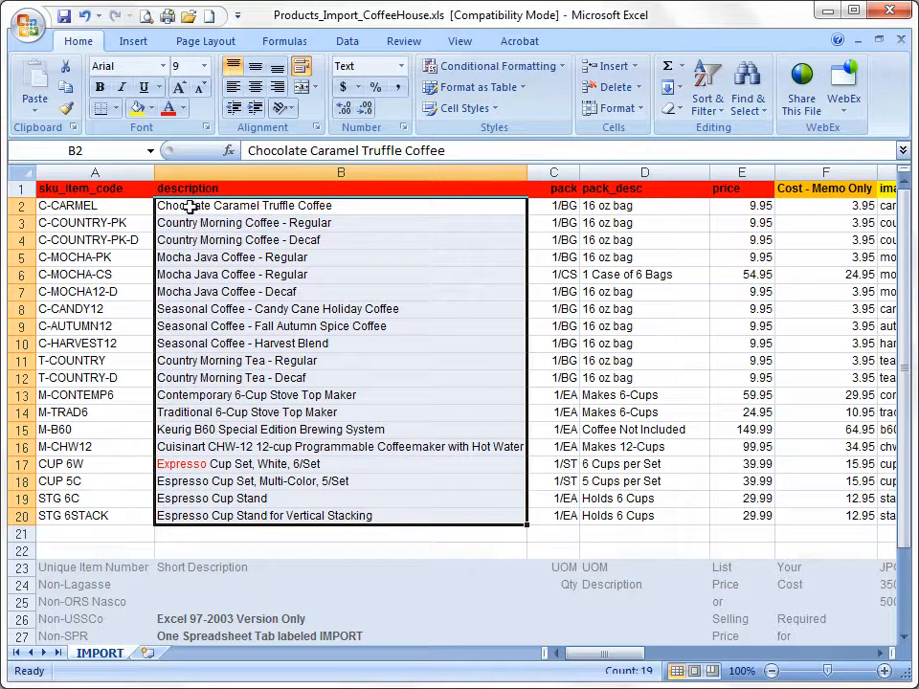
left_click(122, 206)
key("ctrl+shift+Down")
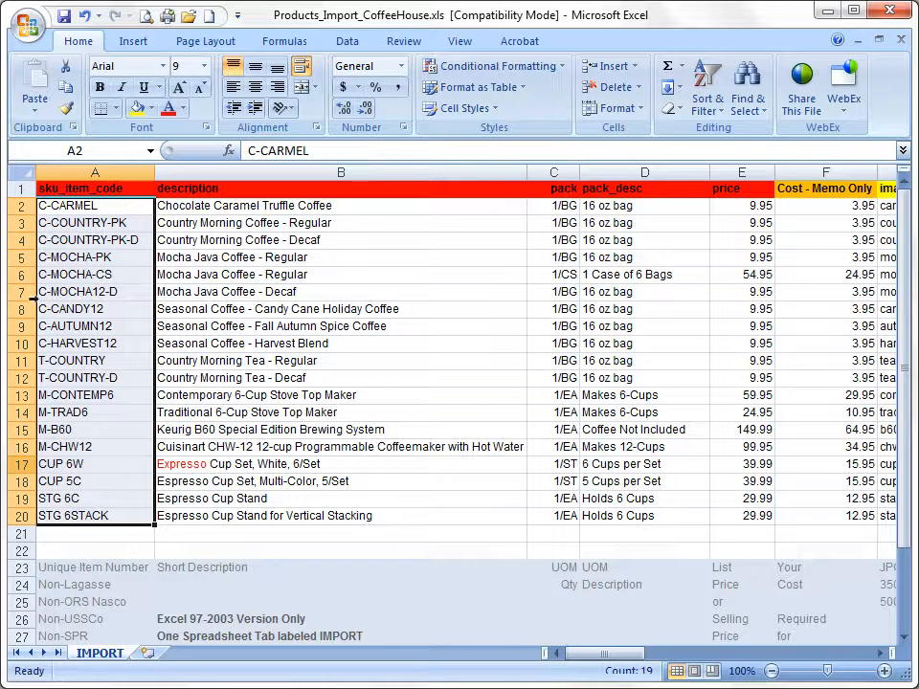
Step: Correct "Expresso" to "Espresso" in the description of item CUP 6W
left_click(21, 464)
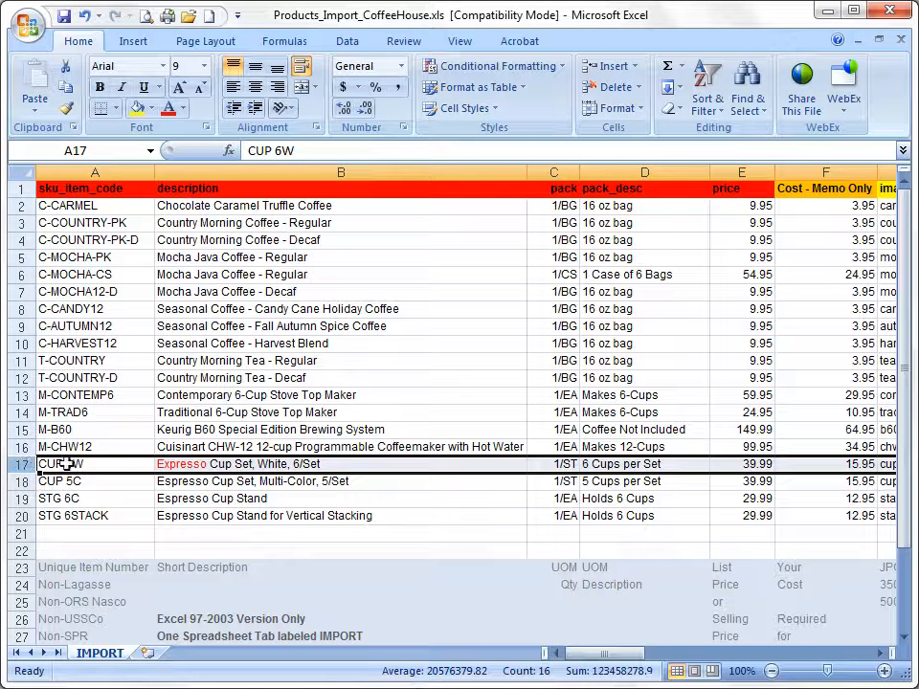
left_click(175, 464)
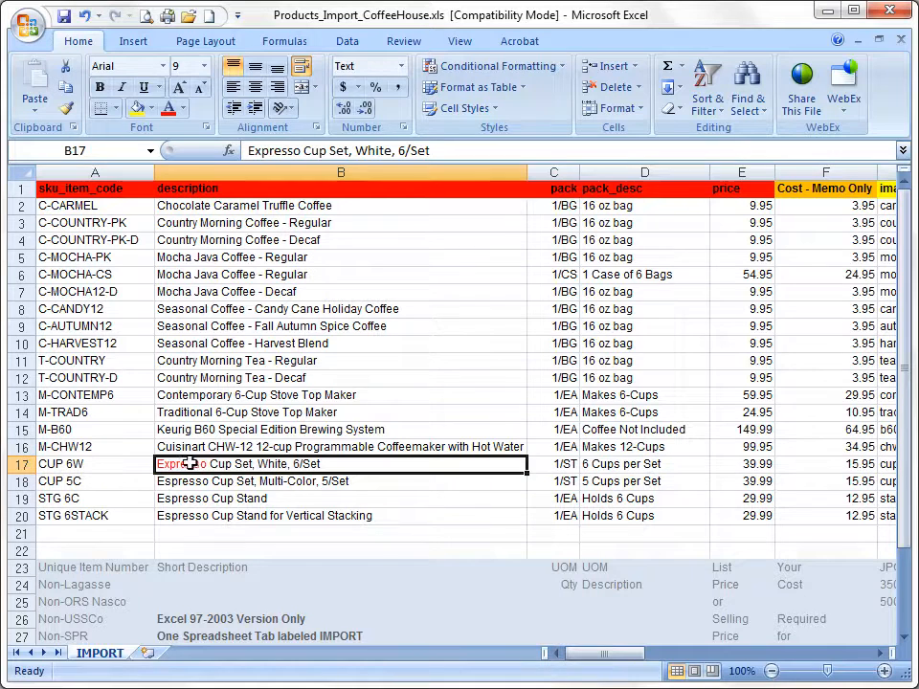
key("Down")
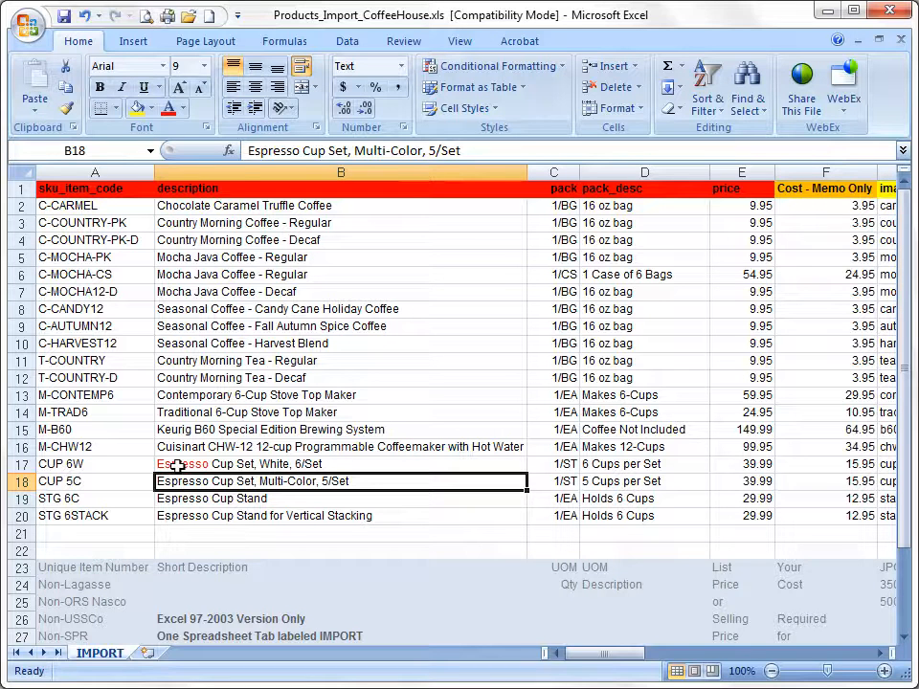
Step: Review the sku_item_code entries and examine the pack and pack_desc columns, including the case-of-6-bags row
left_click(128, 210)
key("ctrl+shift+Down")
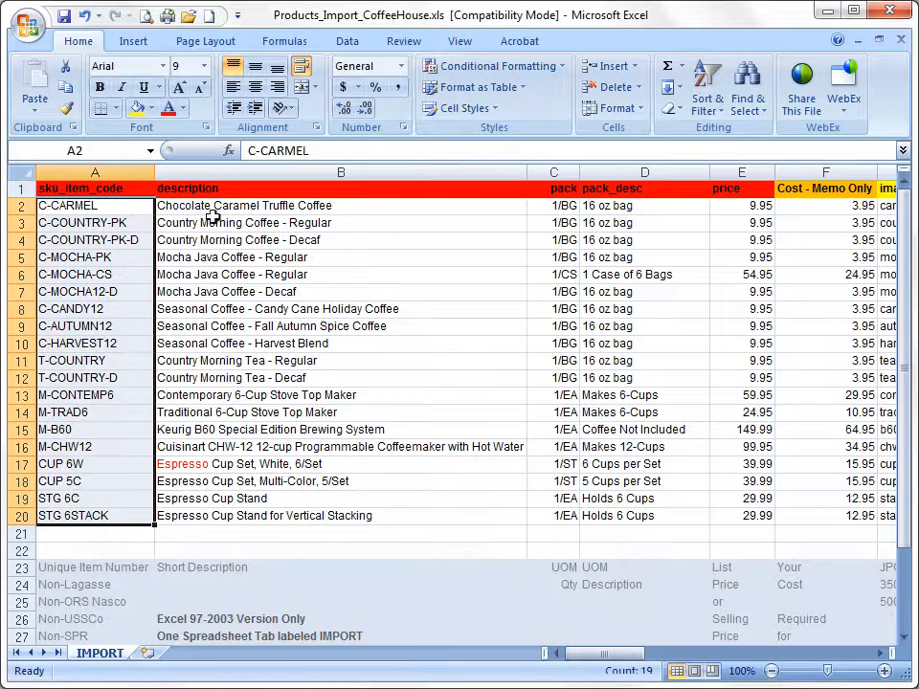
left_click(343, 362)
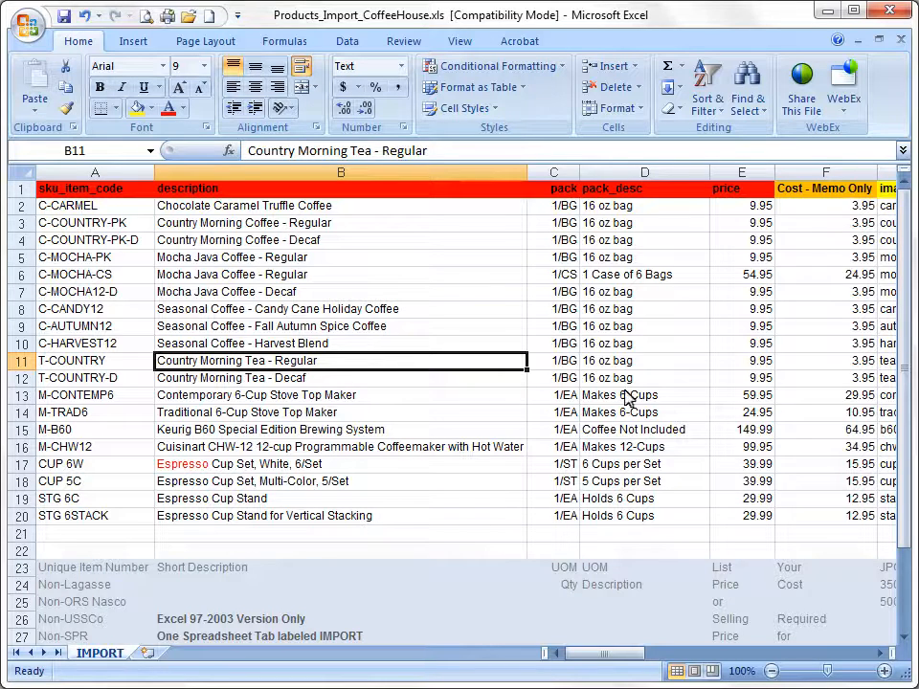
left_click(882, 659)
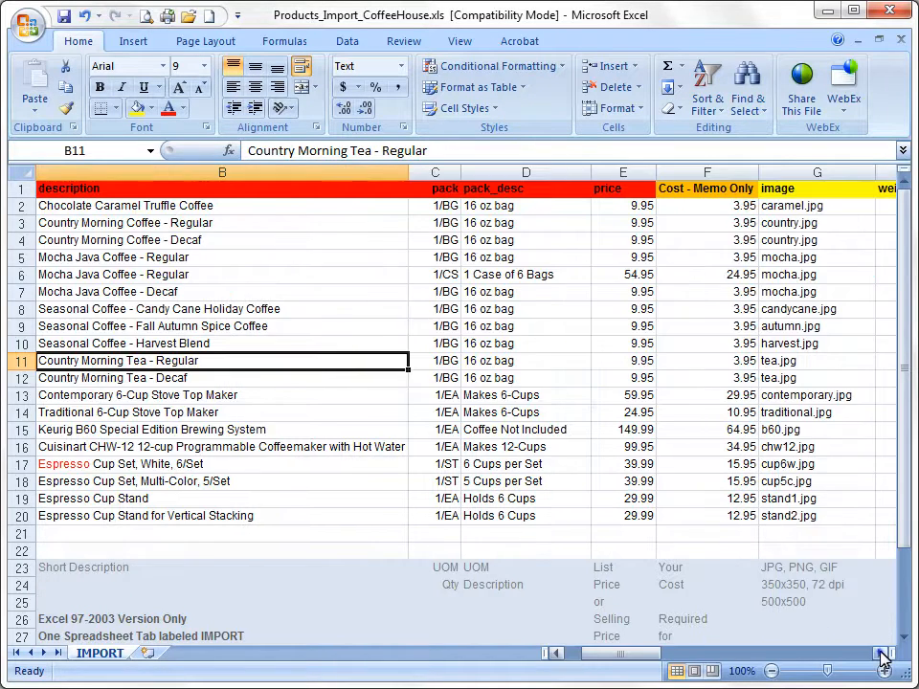
left_click(882, 659)
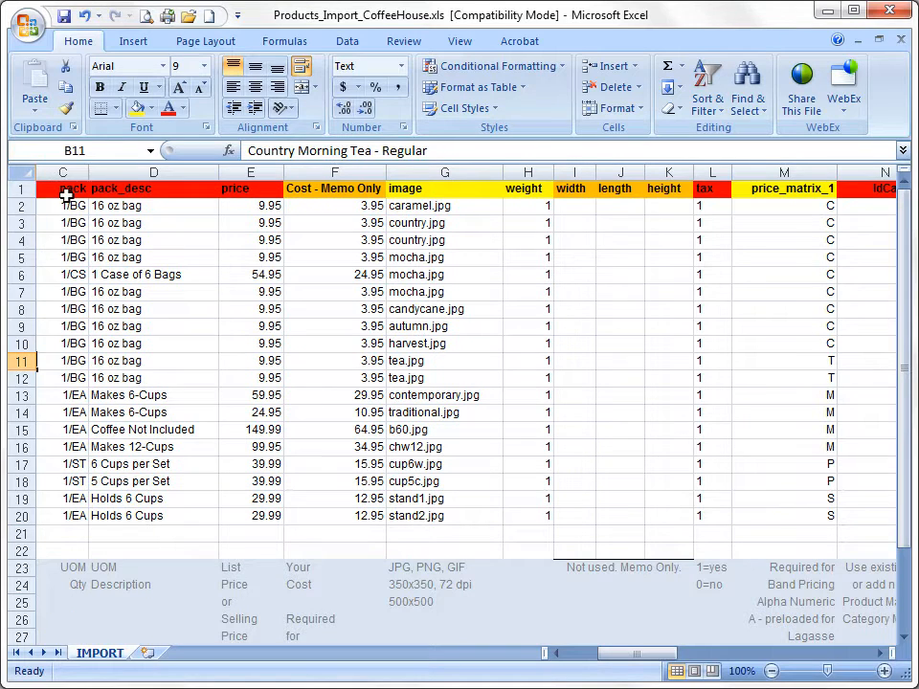
left_click_drag(66, 195, 153, 516)
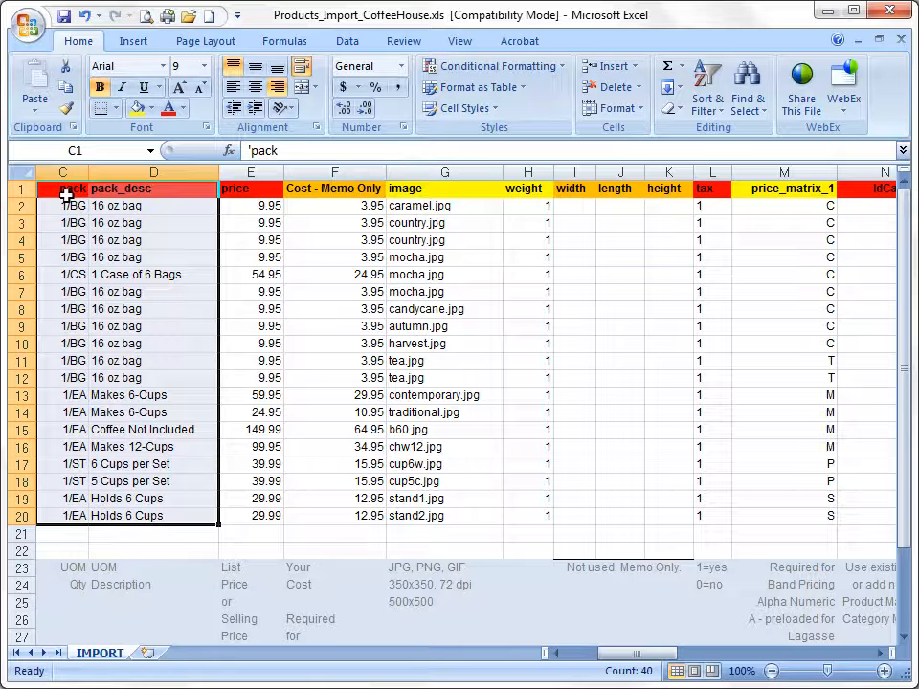
left_click(132, 274)
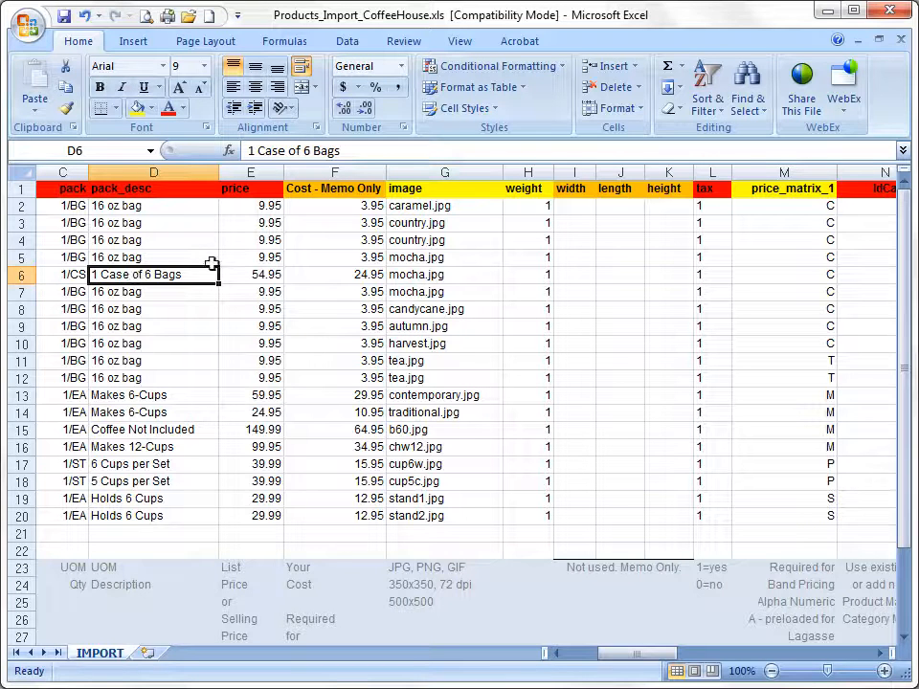
Step: Examine the product values in the price and Cost - Memo Only columns
left_click(252, 205)
key("ctrl+shift+Down")
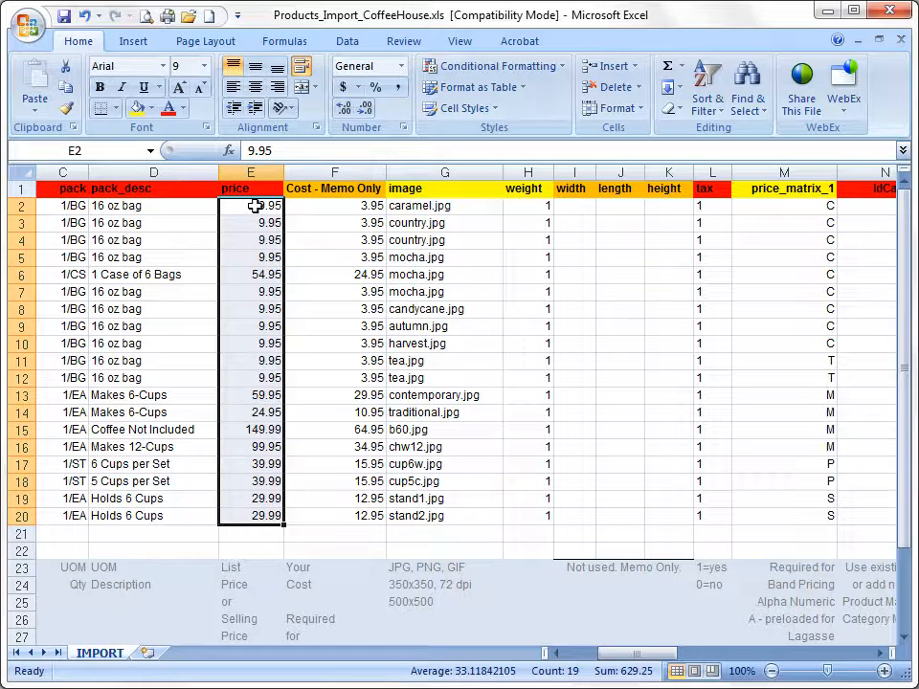
left_click(327, 206)
key("ctrl+shift+Down")
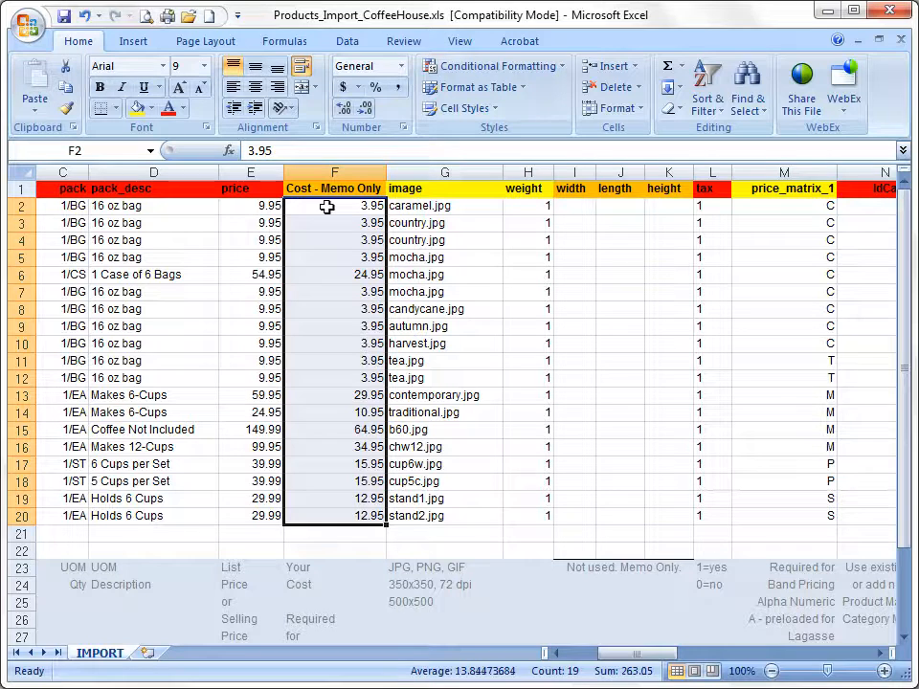
Step: Examine the image file names, the weight values and the width, length and height columns for all products
left_click(469, 207)
key("ctrl+shift+Down")
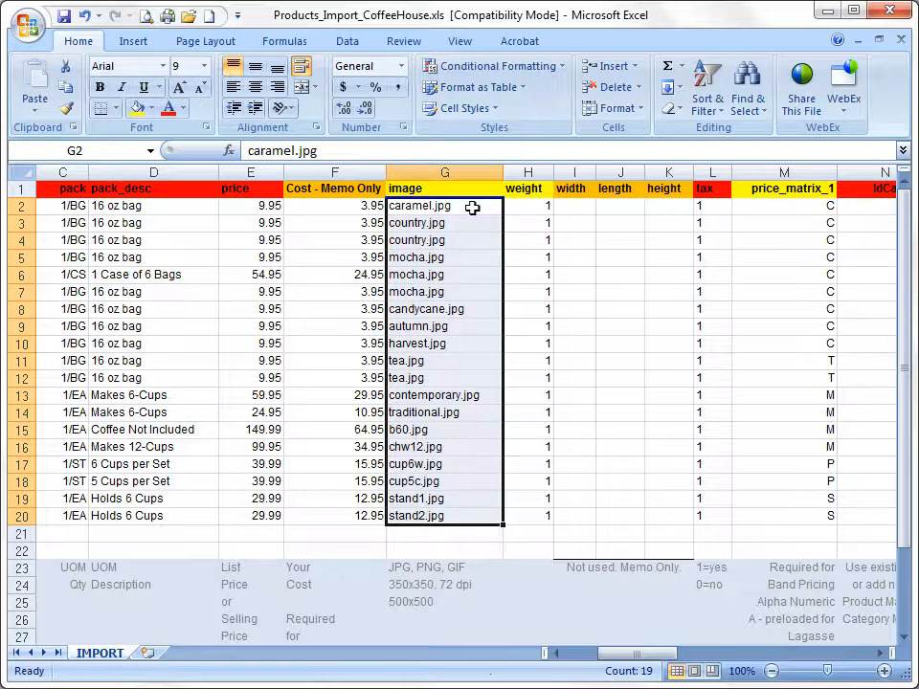
left_click(532, 208)
key("ctrl+shift+Down")
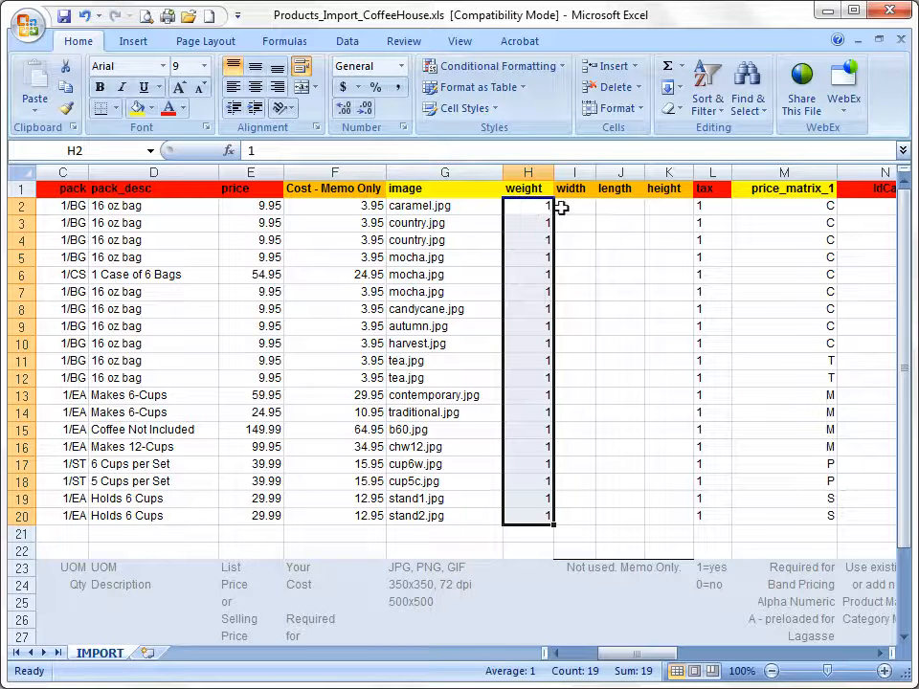
left_click_drag(580, 209, 670, 516)
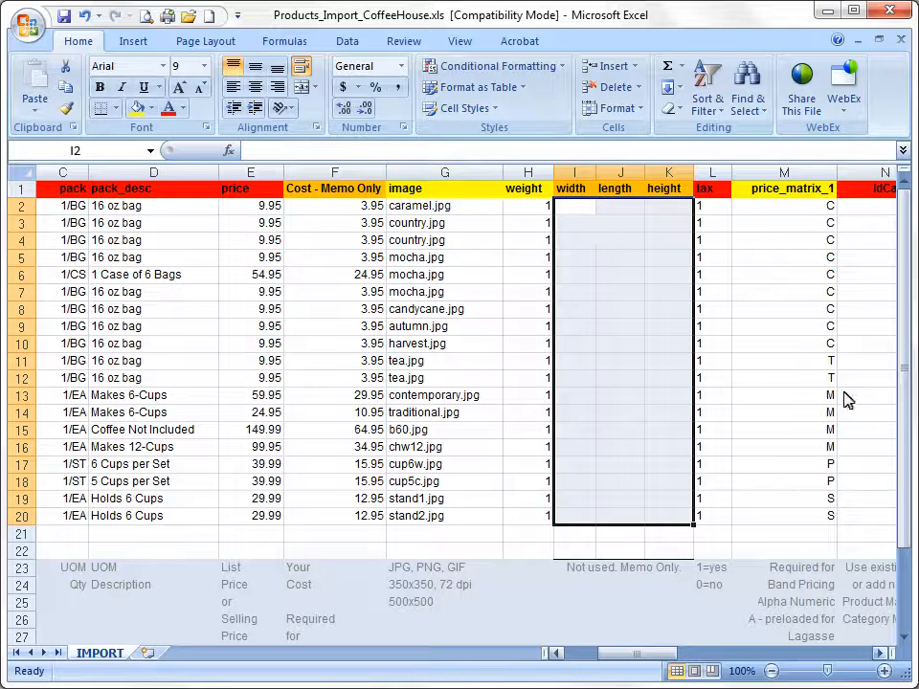
Step: Examine the tax column's flags for all products
left_click(882, 657)
left_click(882, 657)
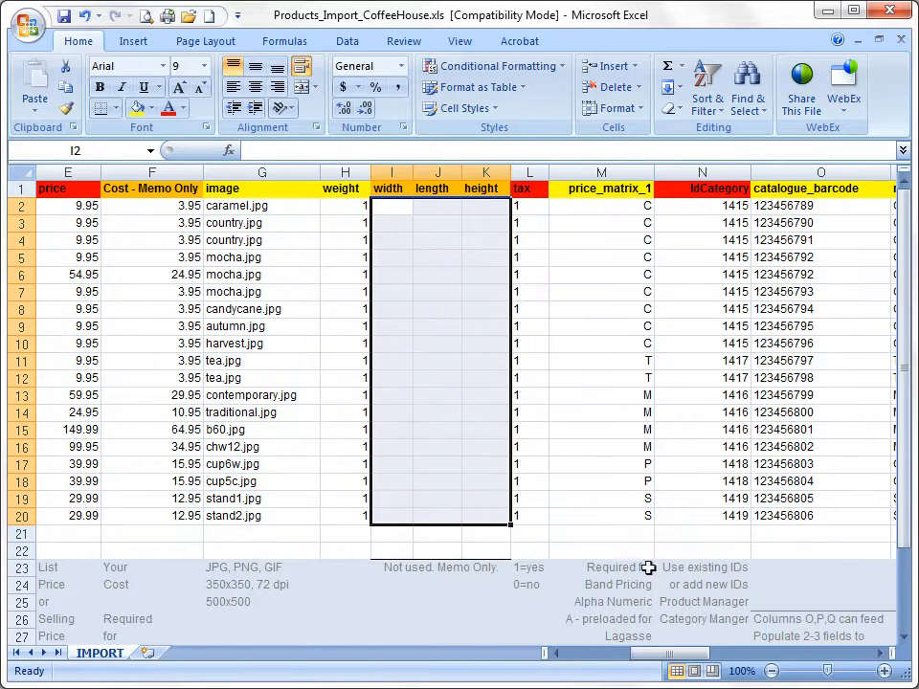
left_click(538, 210)
key("ctrl+shift+Down")
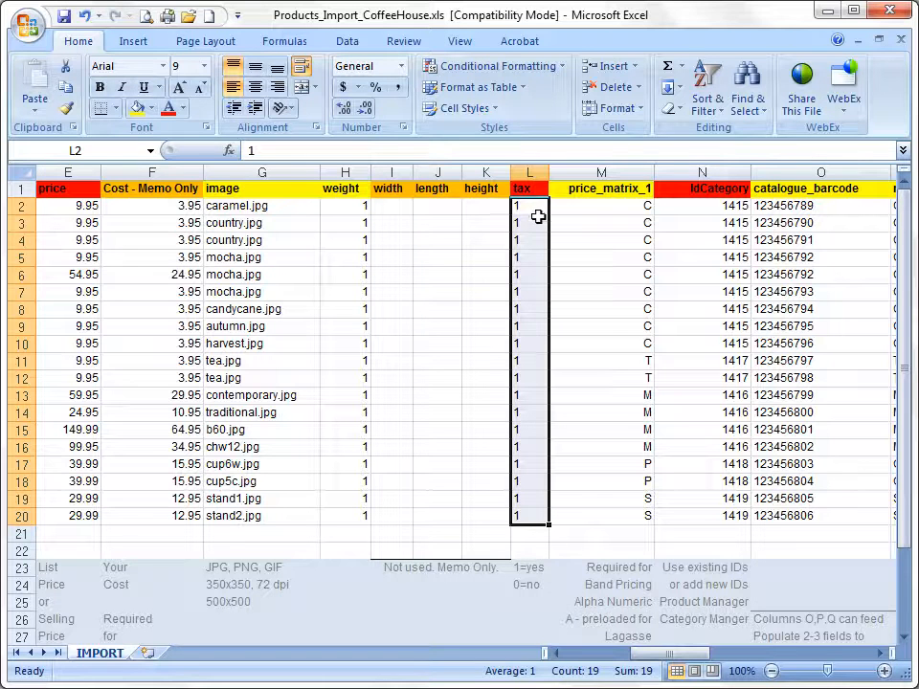
left_click(539, 239)
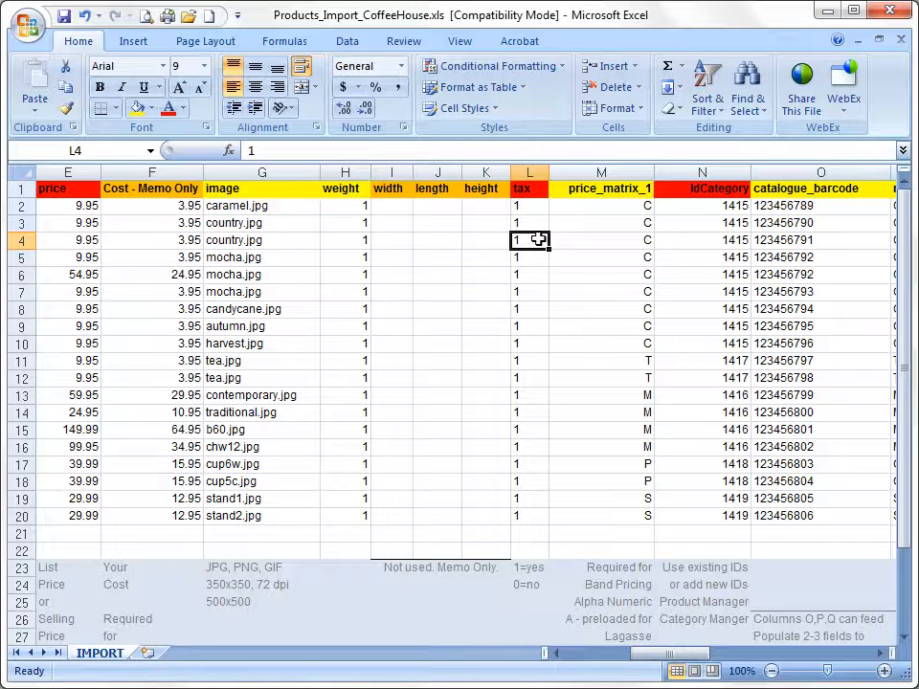
Step: Examine the price_matrix_1 column, highlighting the C group, the M group and the full set of product codes
left_click(602, 205)
key("ctrl+shift+Down")
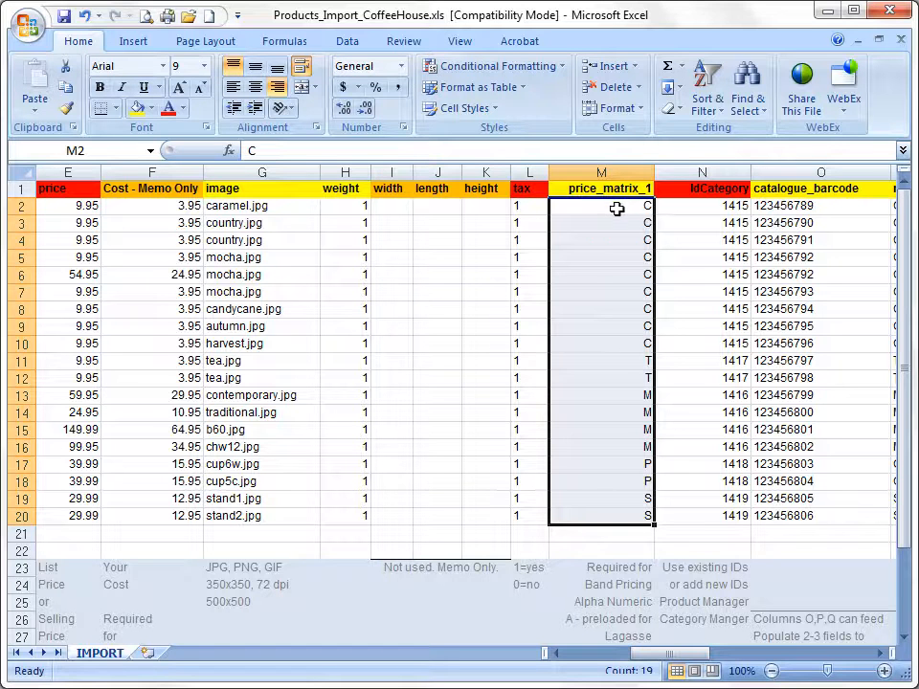
key("shift+Up")
key("shift+Up")
key("shift+Up")
key("shift+Up")
key("shift+Up")
key("shift+Up")
key("shift+Up")
key("shift+Up")
key("shift+Up")
key("shift+Up")
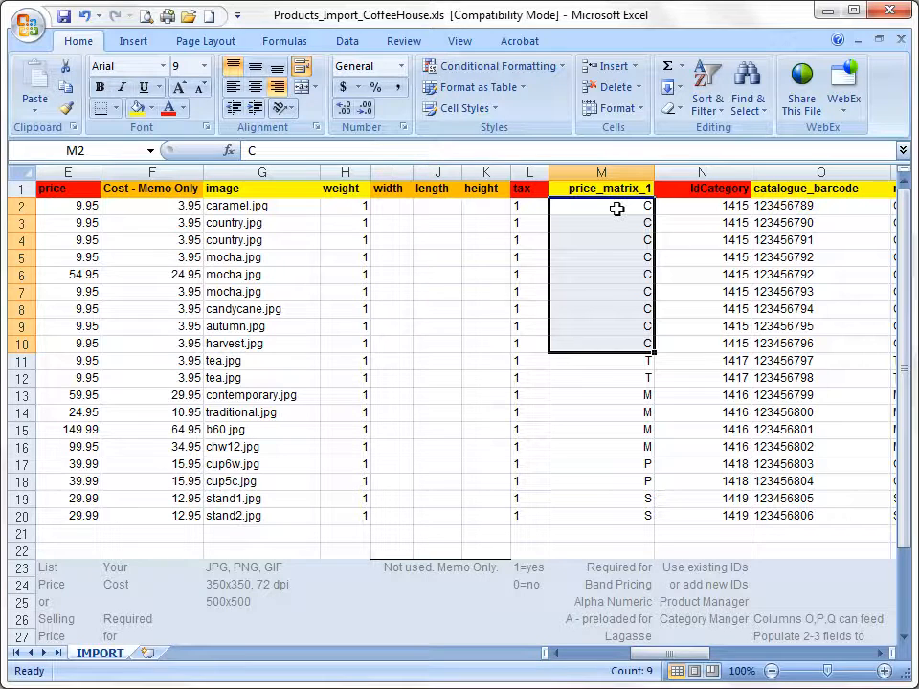
left_click(622, 395)
key("shift+Down")
key("shift+Down")
key("shift+Down")
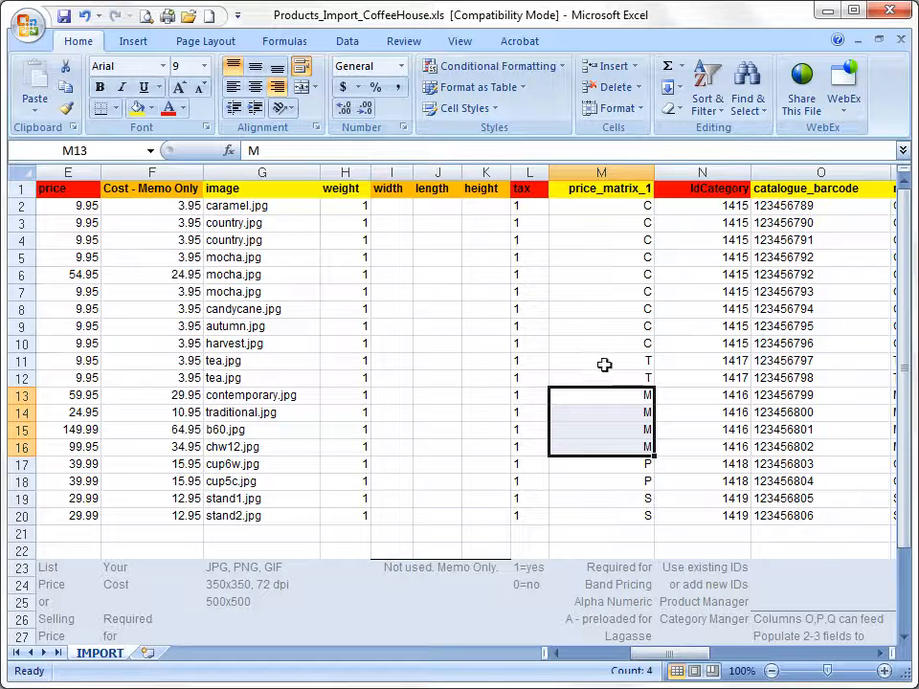
left_click(596, 207)
key("ctrl+shift+Down")
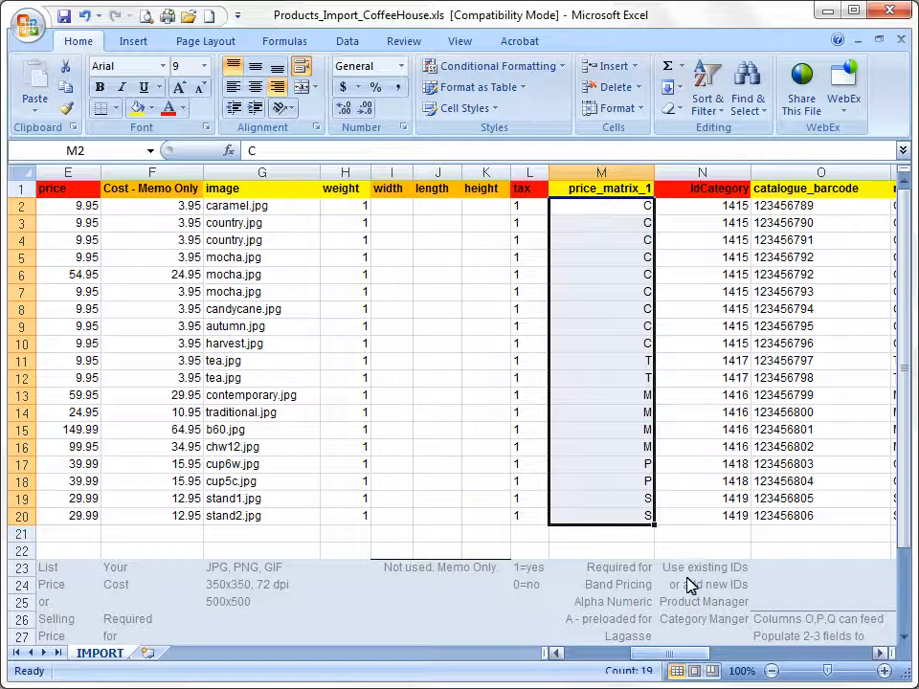
Step: Examine the category IDs assigned to the products in the IdCategory column
scroll(687, 654, "right", 2)
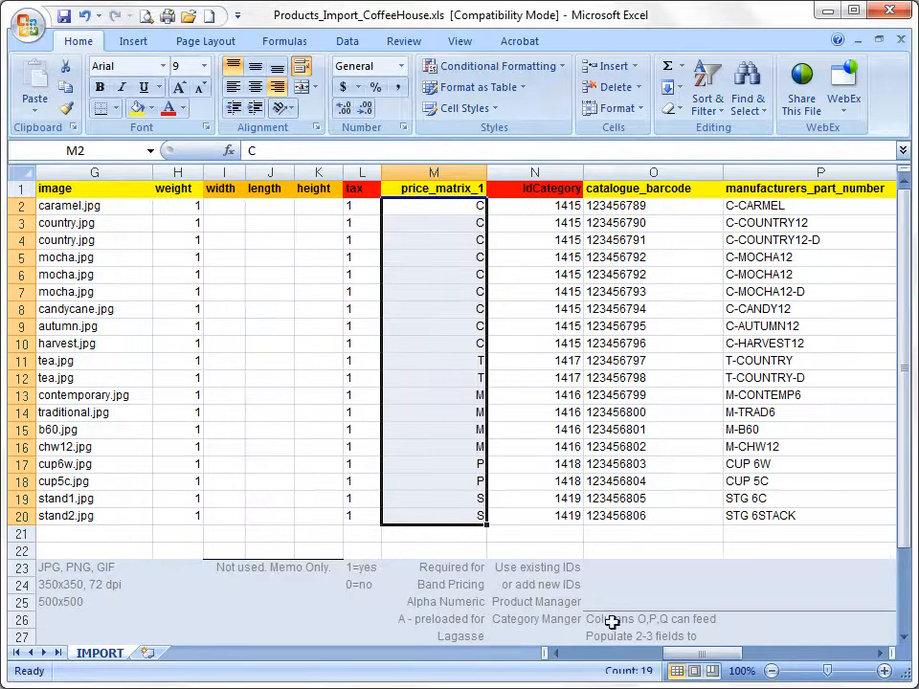
left_click(525, 211)
key("ctrl+shift+Down")
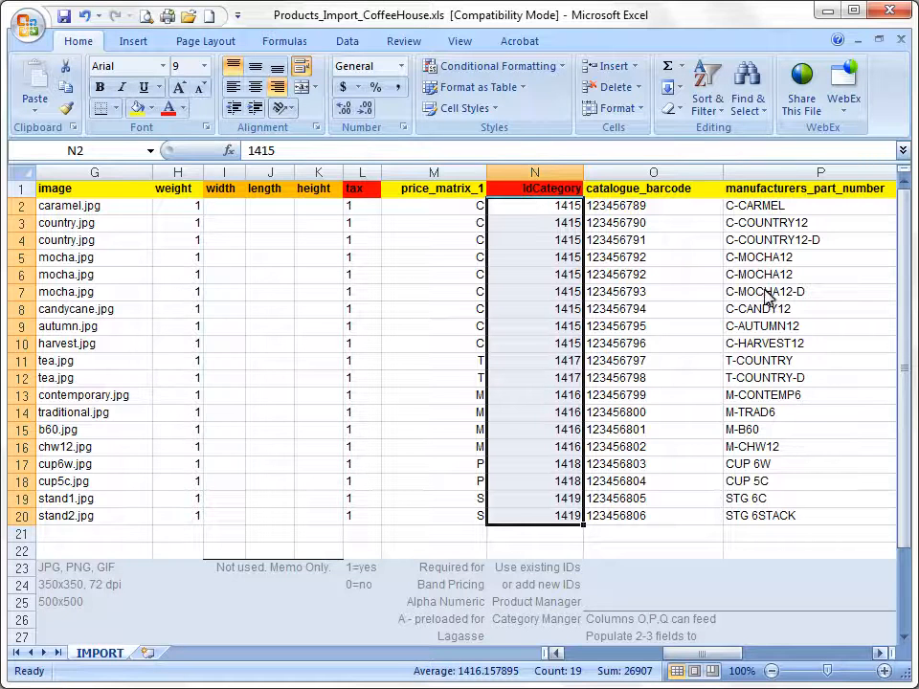
Step: Examine the product entries in the catalogue_barcode and manufacturers_part_number columns
left_click(882, 657)
left_click(882, 657)
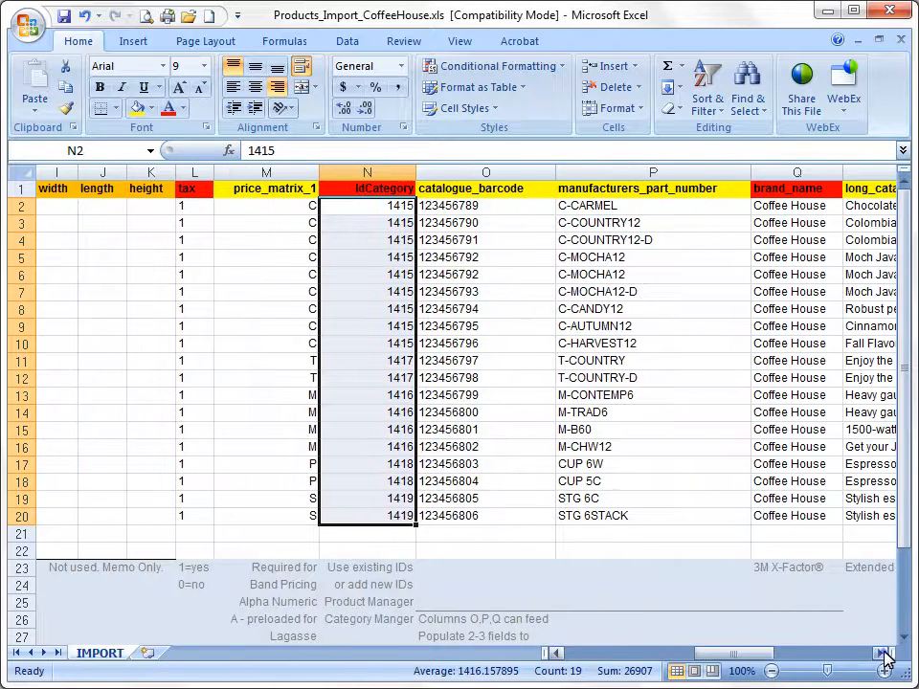
left_click(882, 657)
left_click(466, 207)
key("ctrl+shift+Down")
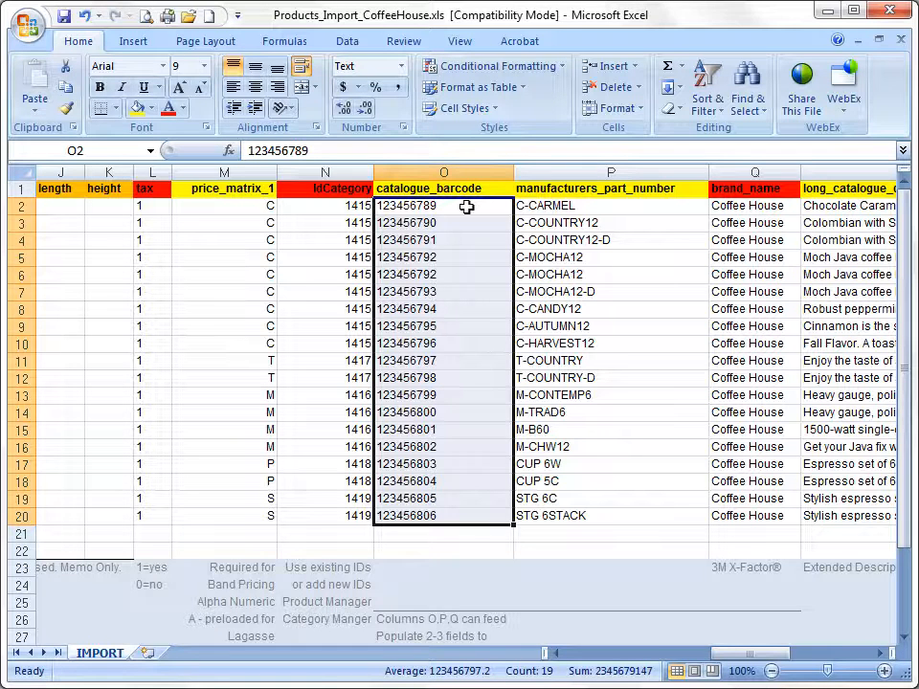
left_click(632, 205)
key("ctrl+shift+Down")
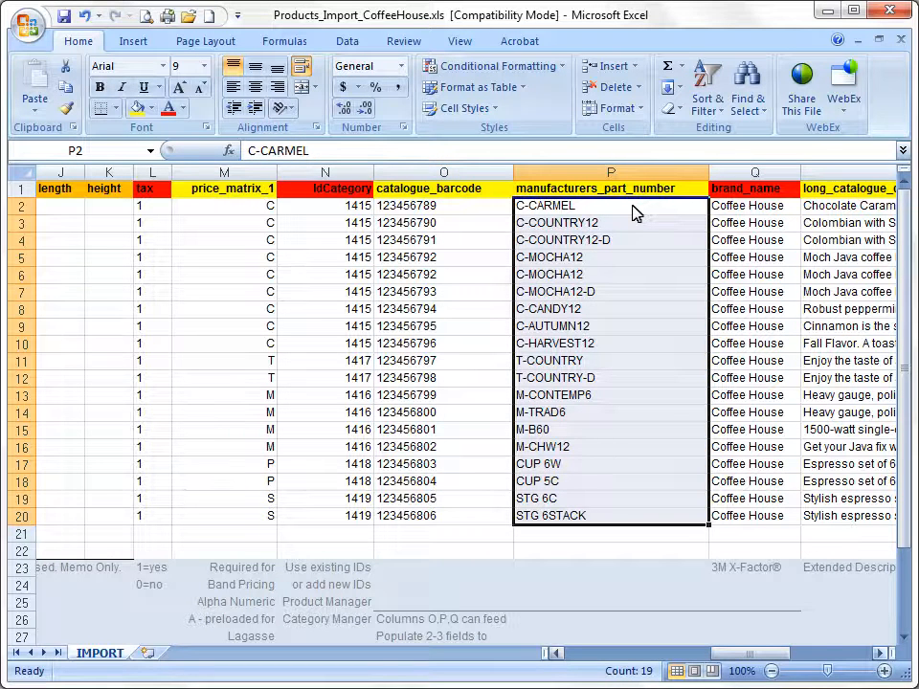
Step: Examine the brand_name column for all products
left_click(879, 655)
left_click(879, 654)
left_click(879, 655)
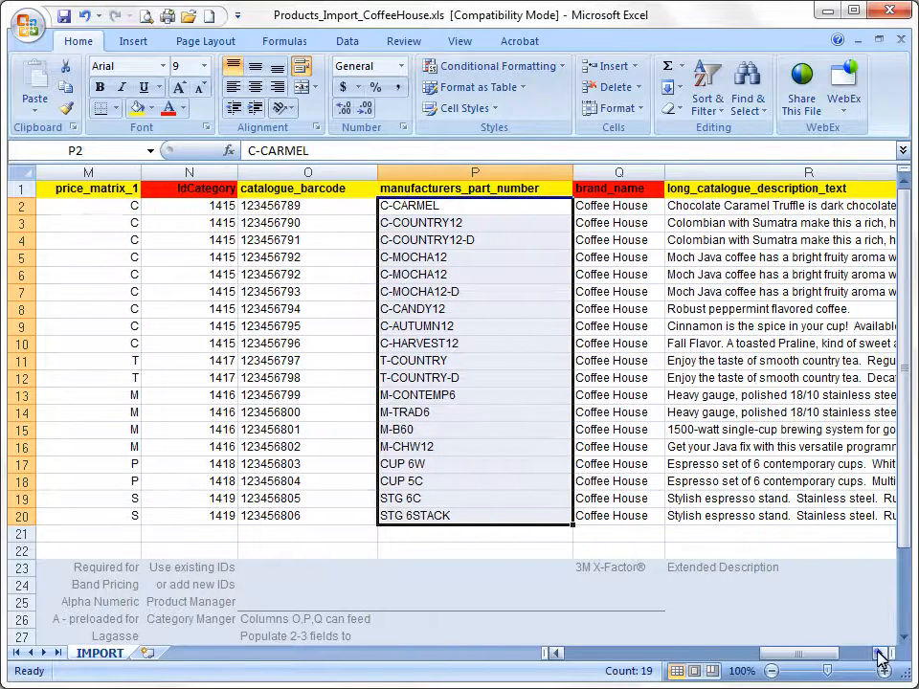
left_click(879, 655)
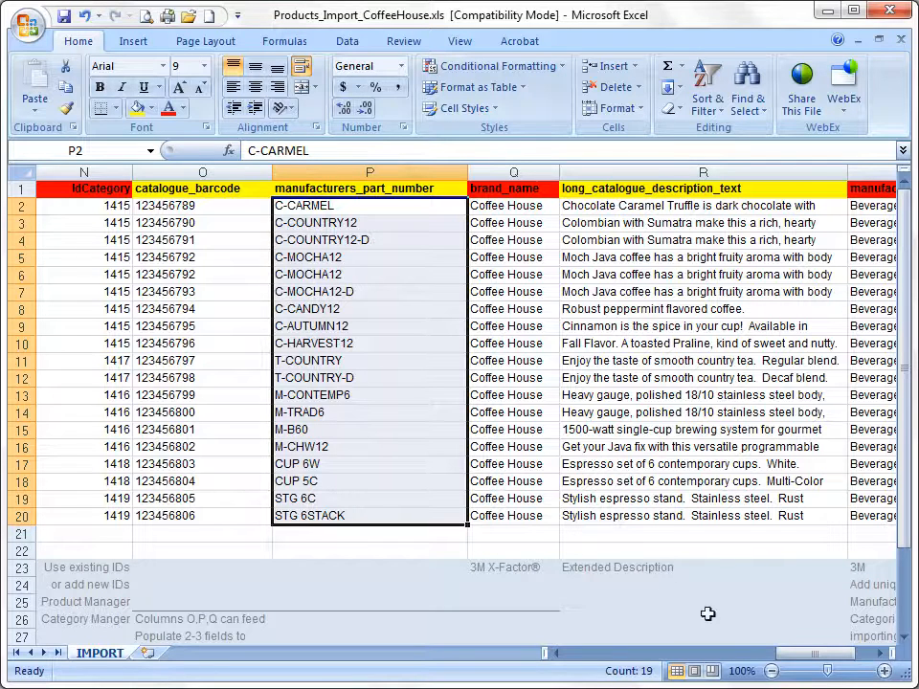
left_click(536, 206)
key("ctrl+shift+Down")
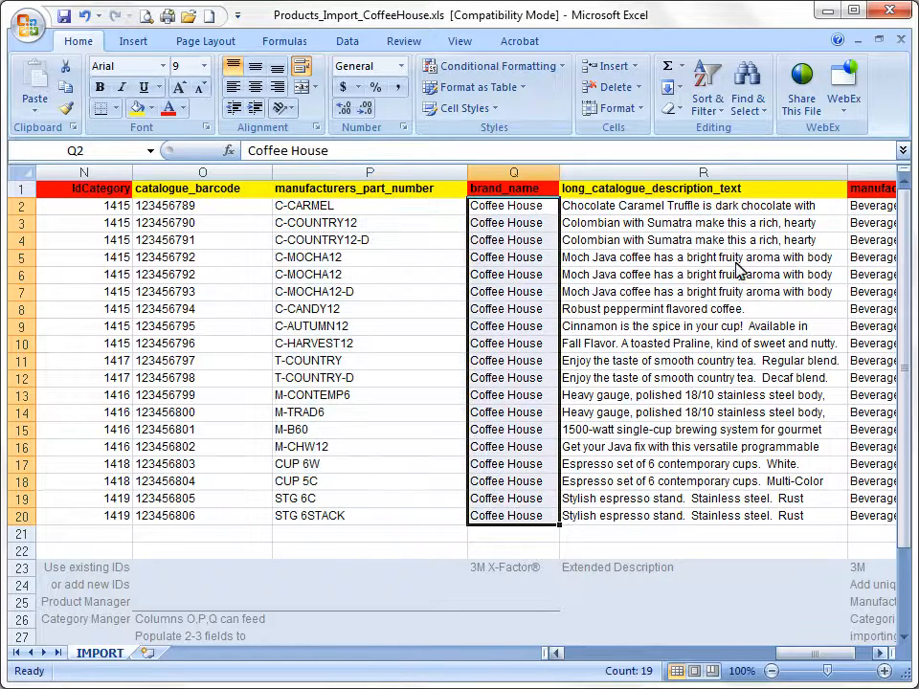
Step: Compare the manufacturer_name and brand_name columns, and examine the extended descriptions in long_catalogue_description_text
left_click(879, 653)
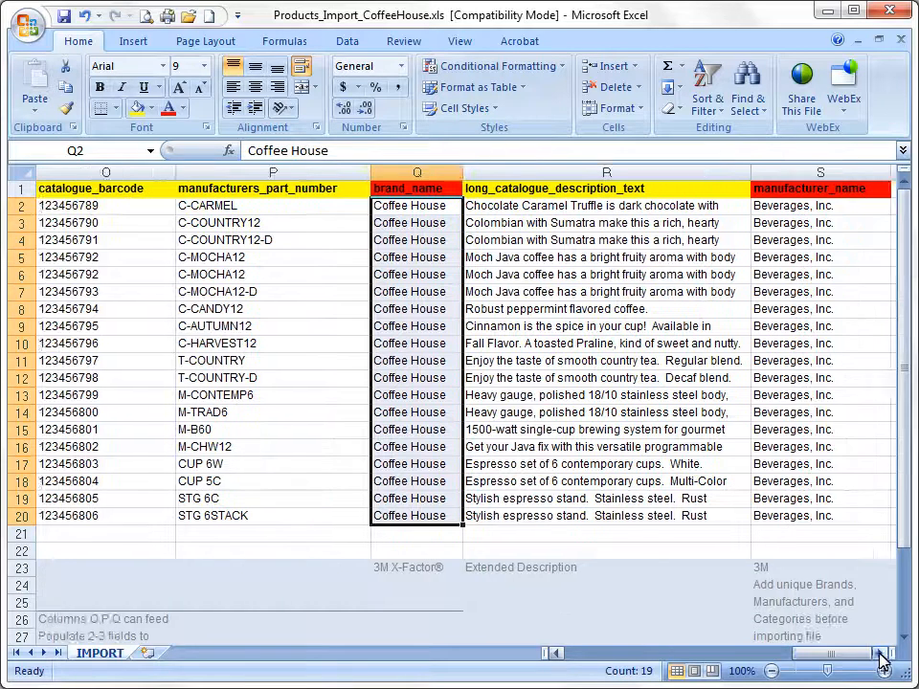
left_click(879, 653)
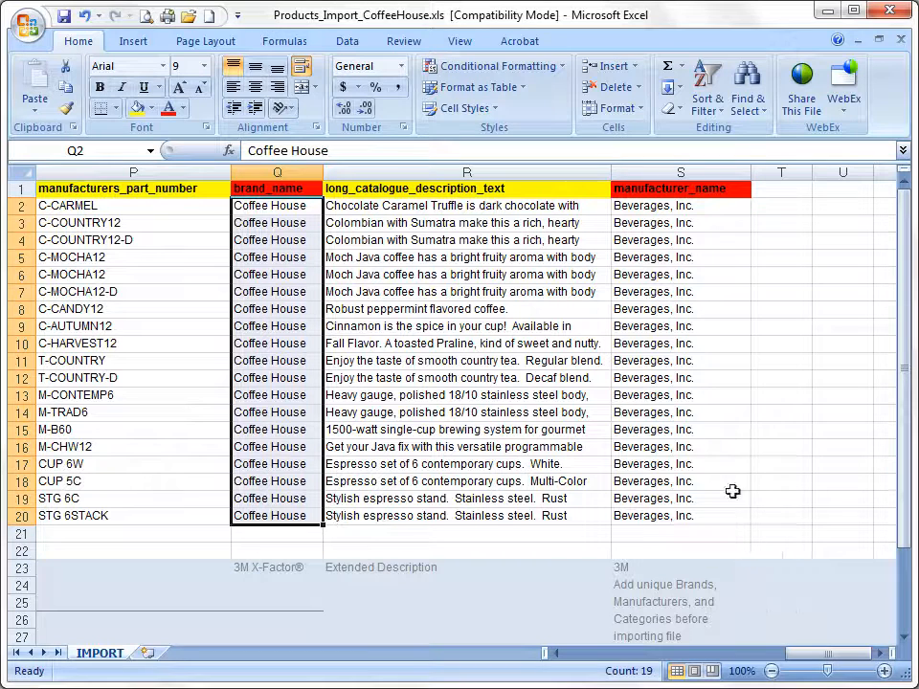
left_click(704, 205)
key("ctrl+shift+Down")
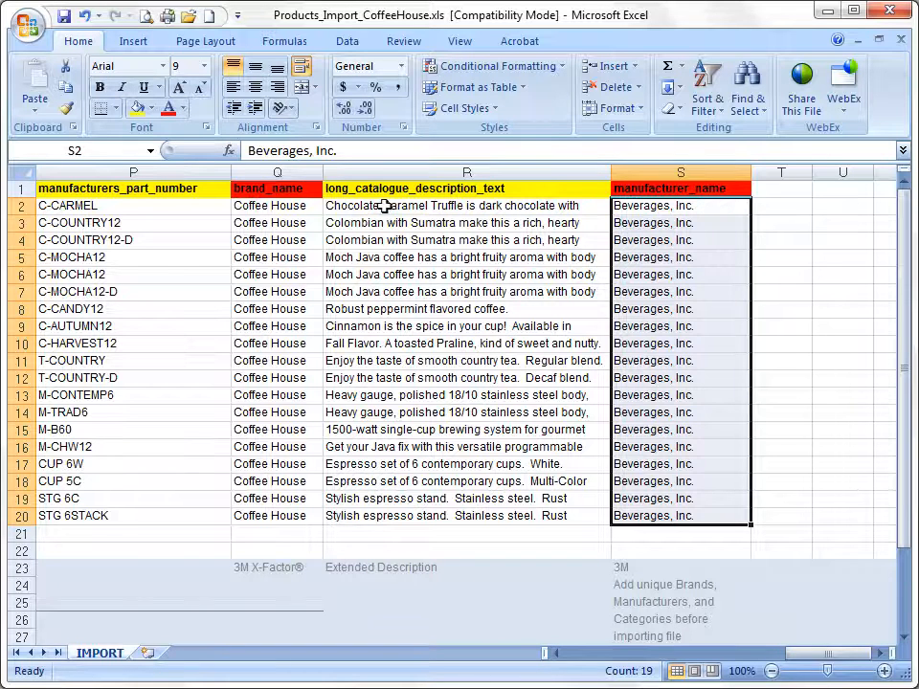
left_click(283, 208)
key("ctrl+shift+Down")
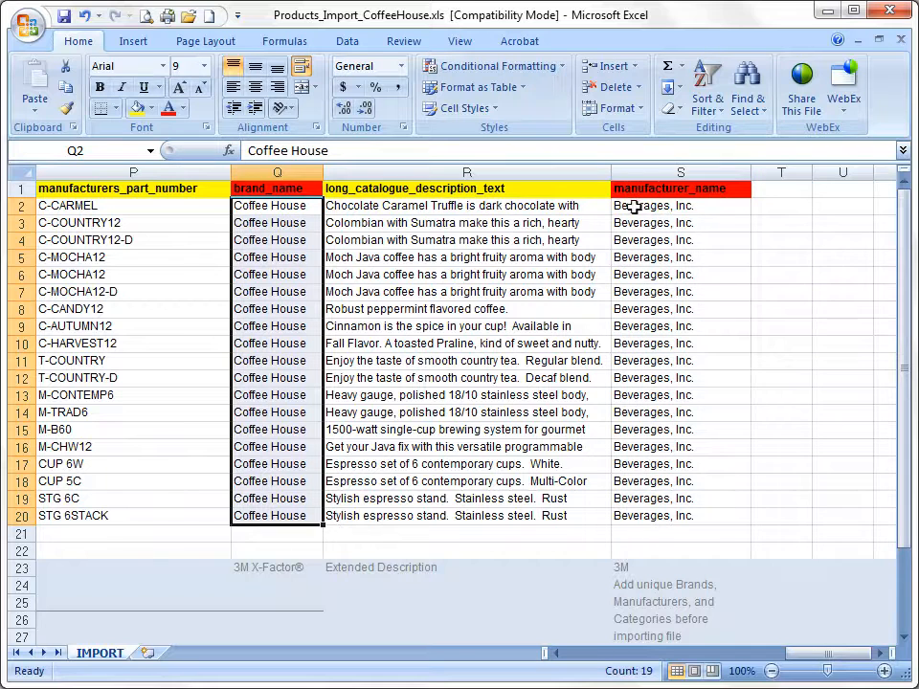
left_click(710, 206)
key("ctrl+shift+Down")
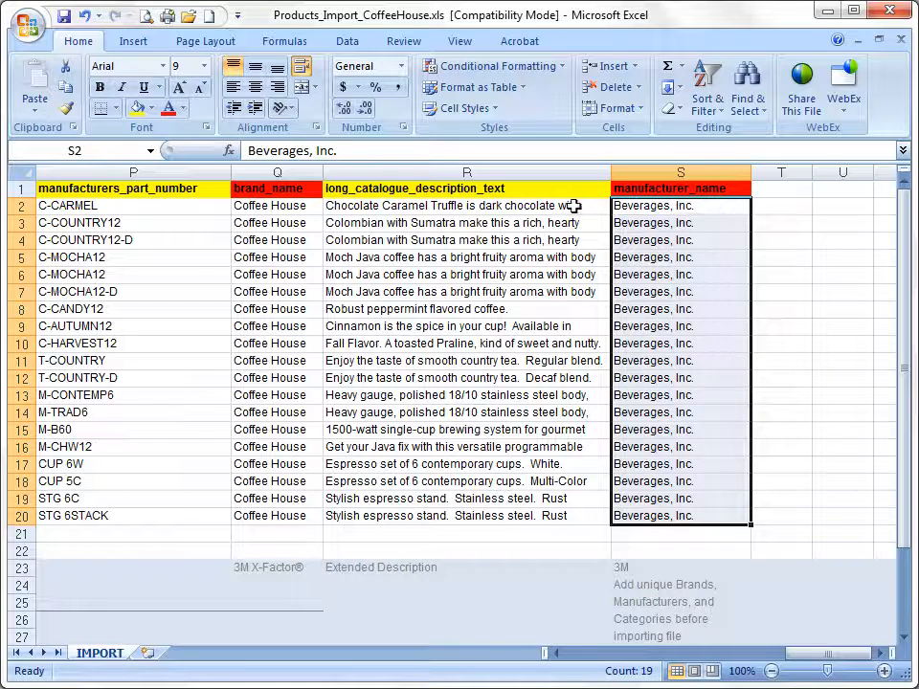
left_click(518, 207)
key("ctrl+shift+Down")
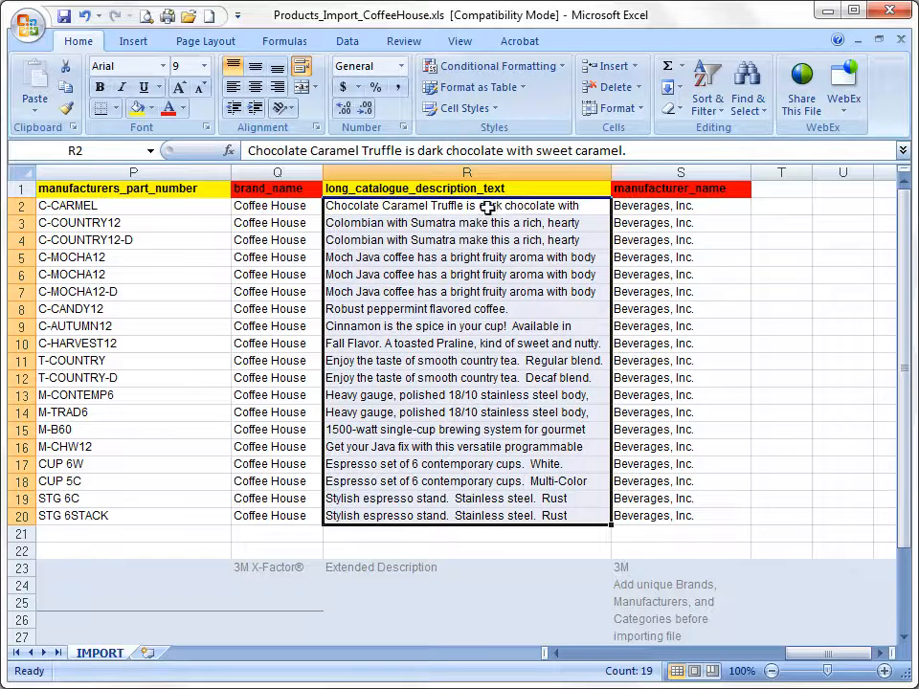
Step: Examine the unique item codes in the sku_item_code column for all products, and check the workbook's file and save options
left_click(433, 241)
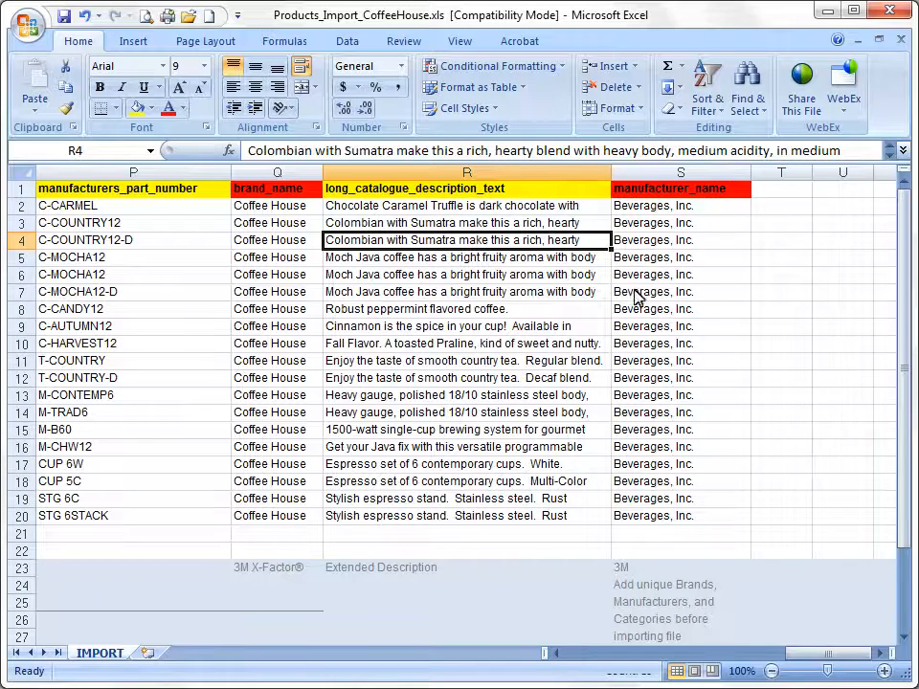
left_click_drag(797, 655, 576, 654)
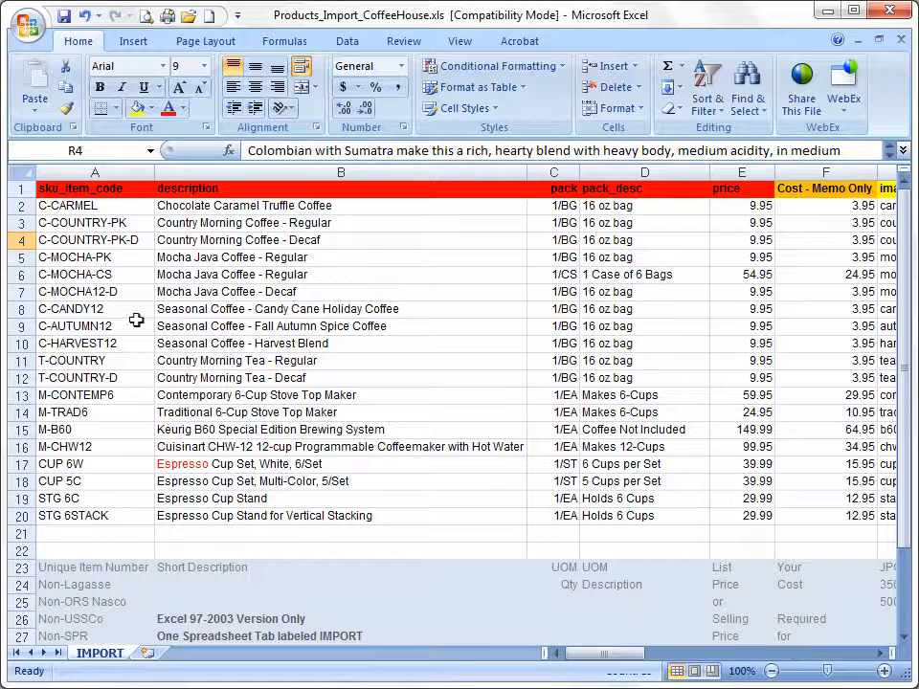
left_click(124, 210)
key("ctrl+shift+Down")
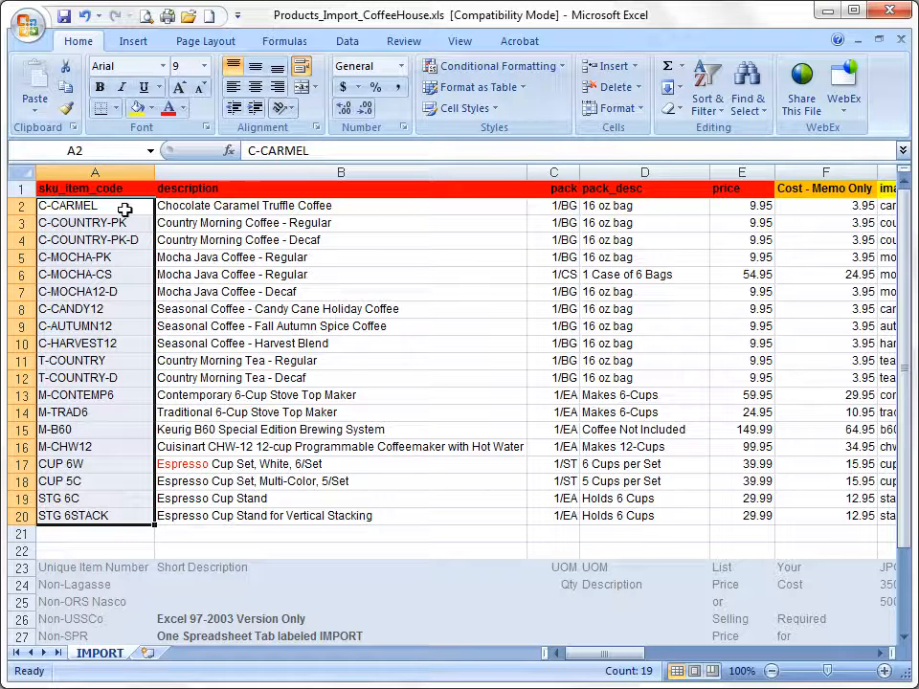
left_click(116, 328)
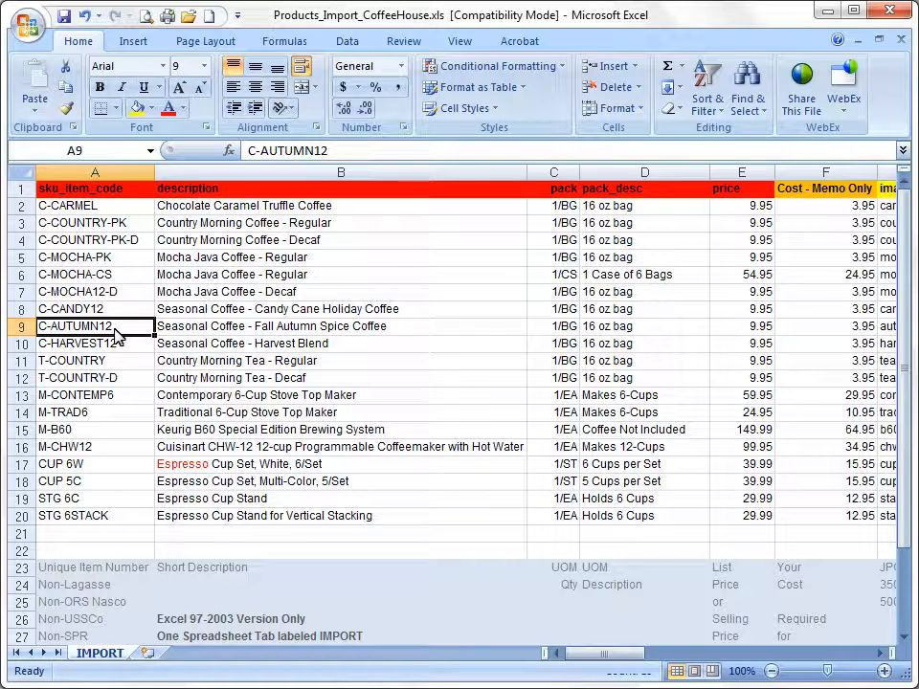
left_click(24, 25)
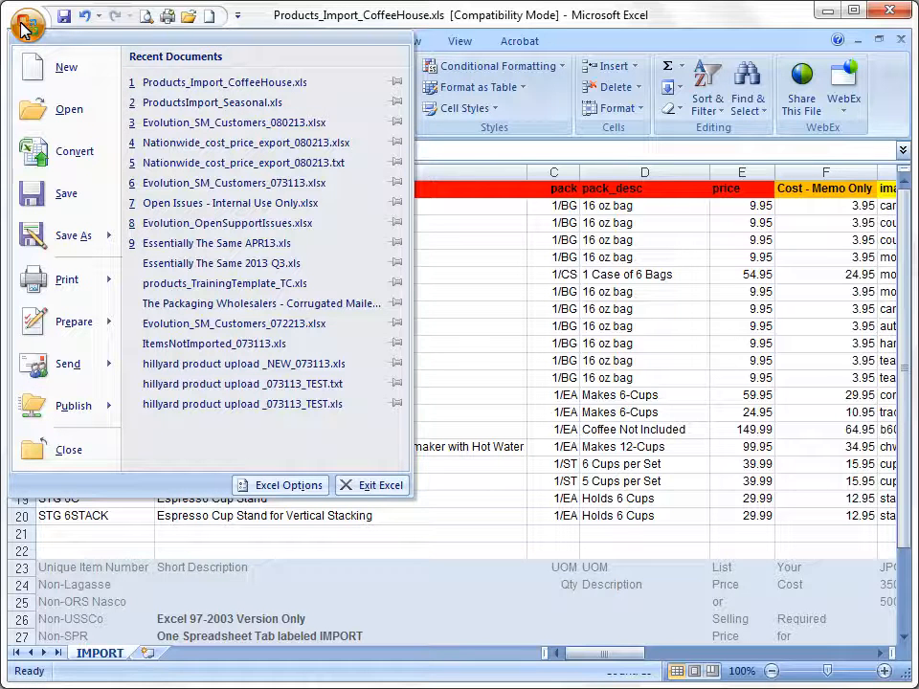
left_click(457, 258)
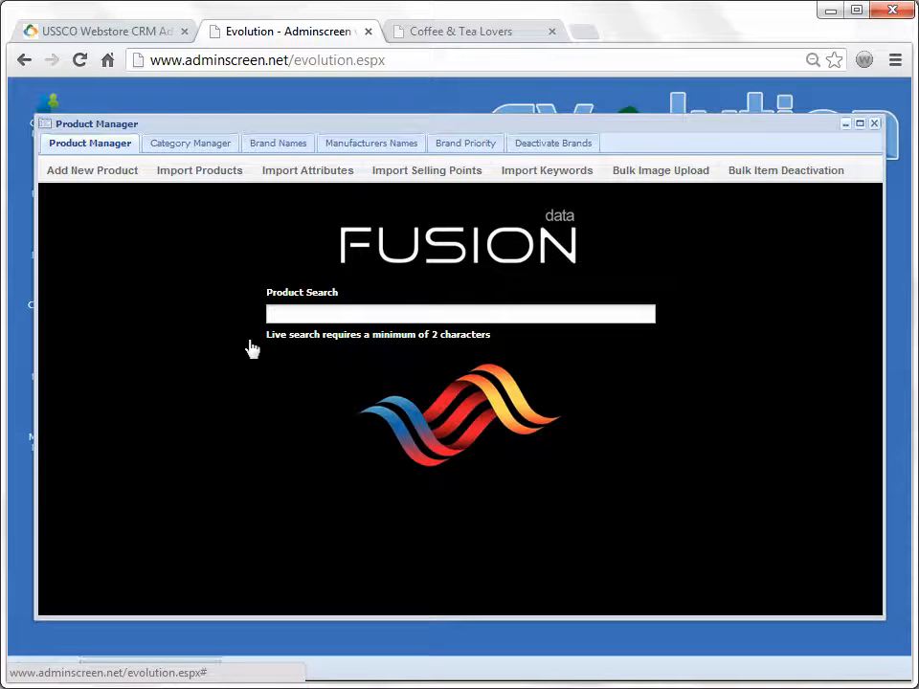
Step: Switch to the Evolution admin in the browser and open the product import in the Product Manager
left_click(199, 174)
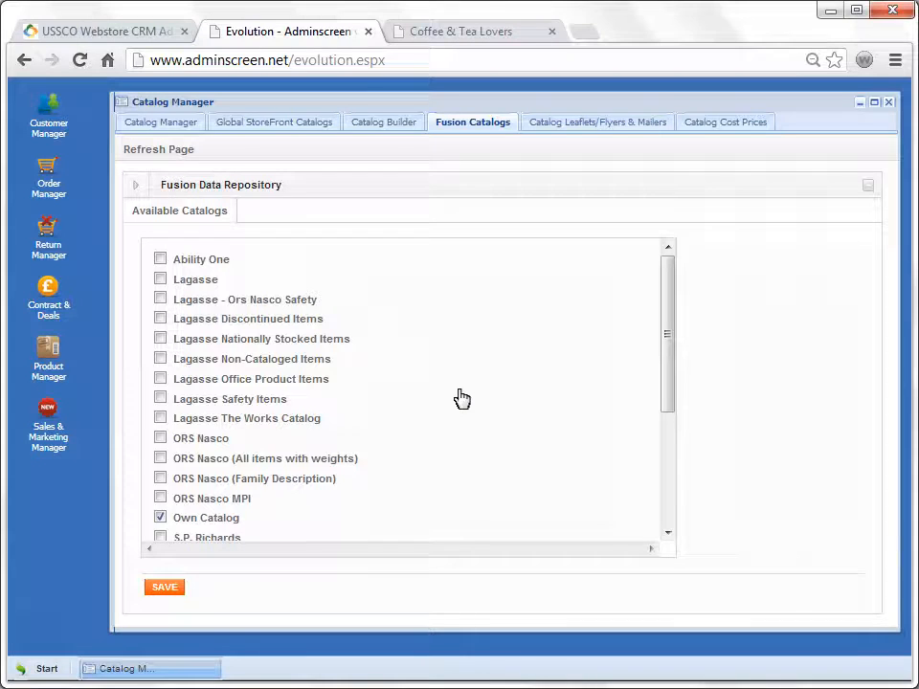
Step: Save the available Fusion catalogs selection with Own Catalog enabled in the Catalog Manager
left_click(165, 588)
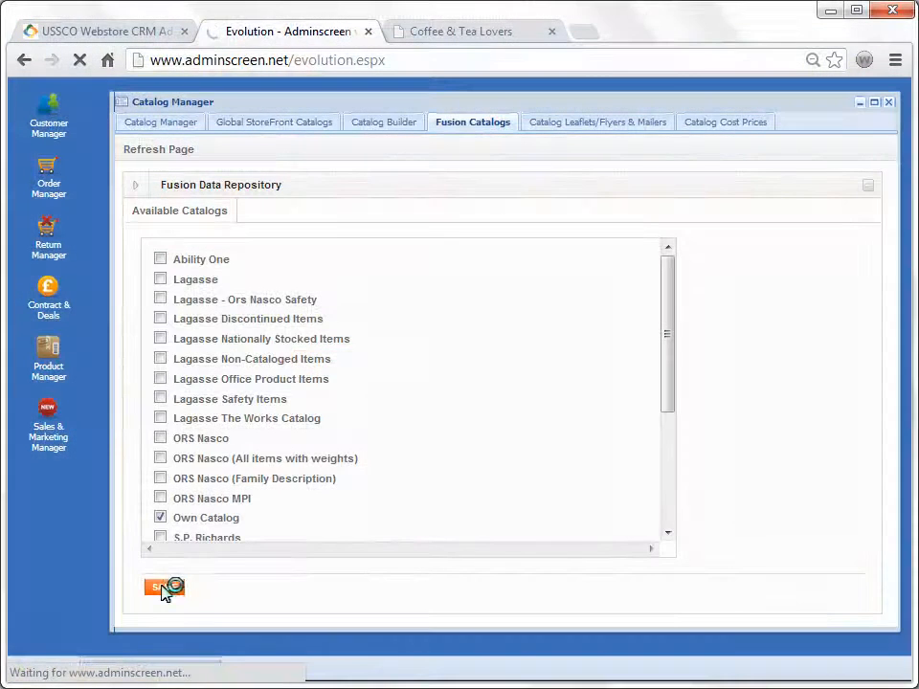